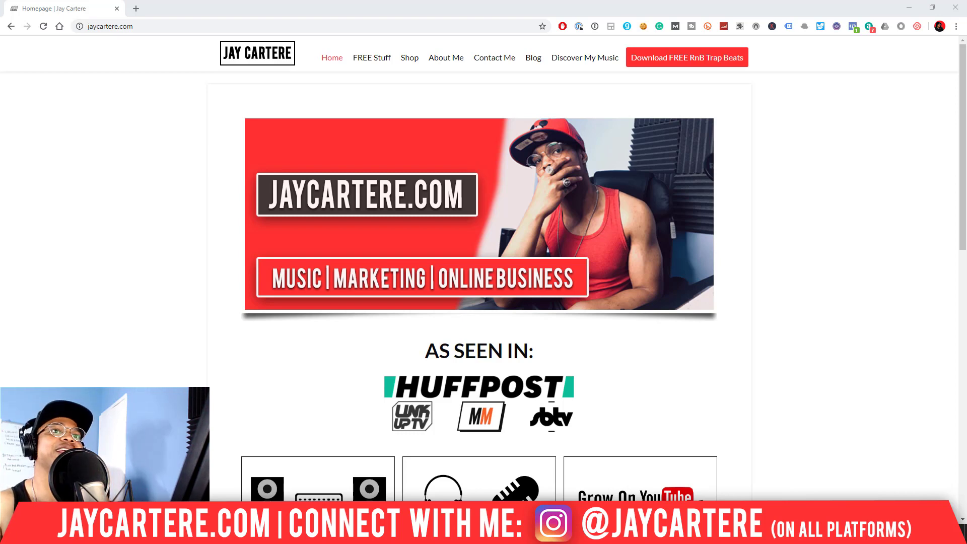
# Switch from the browser to FL Studio and move the mixer aside so the playlist and channel rack are uncovered
pyautogui.click(909, 7)
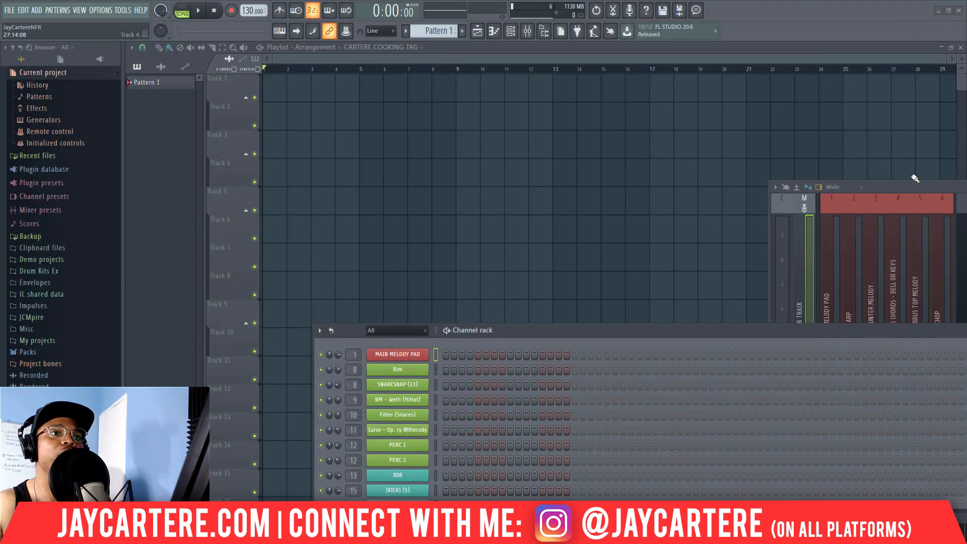
pyautogui.click(904, 189)
pyautogui.moveTo(889, 187); pyautogui.dragTo(299, 106)
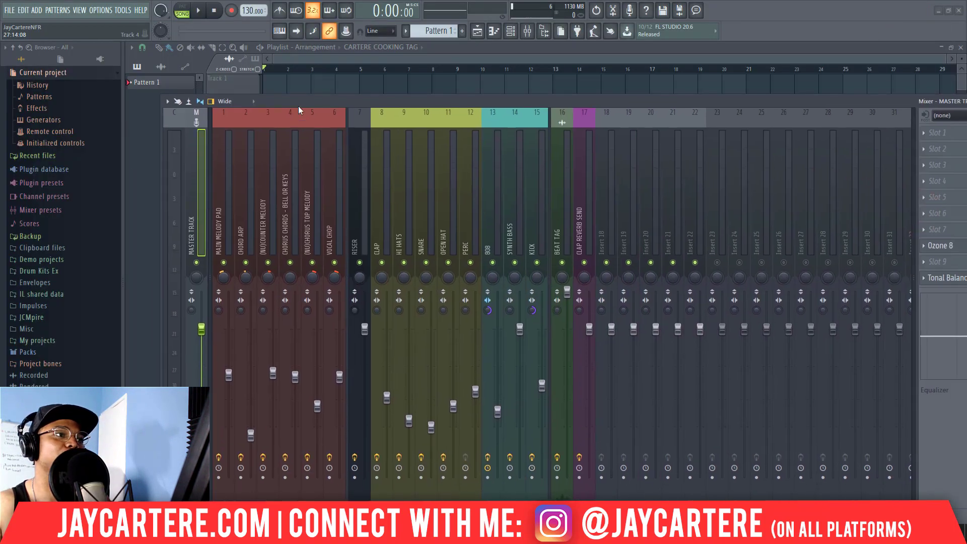
pyautogui.click(599, 209)
pyautogui.moveTo(640, 104); pyautogui.dragTo(588, 106)
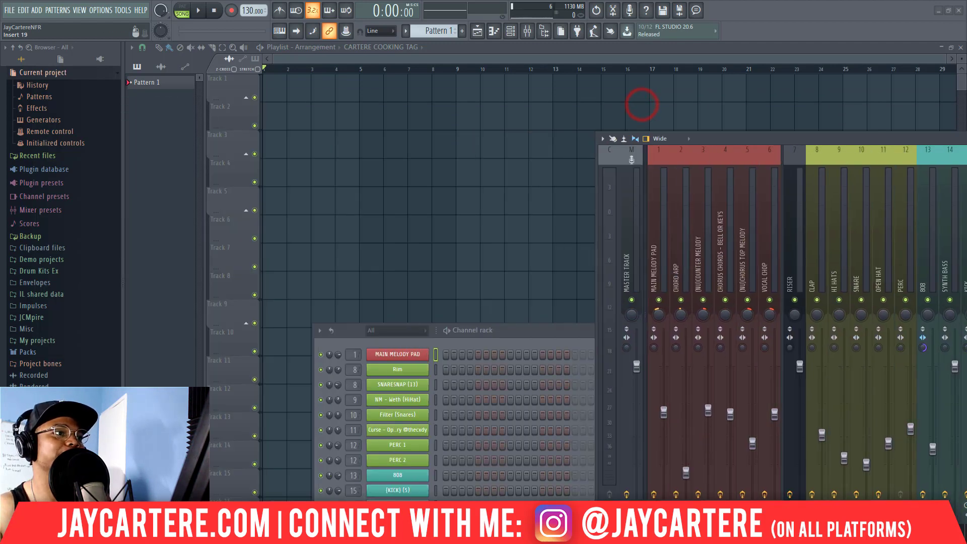
# Narrow the channel rack window to its 16 steps and hide it to free the playlist
pyautogui.moveTo(545, 330); pyautogui.dragTo(403, 165)
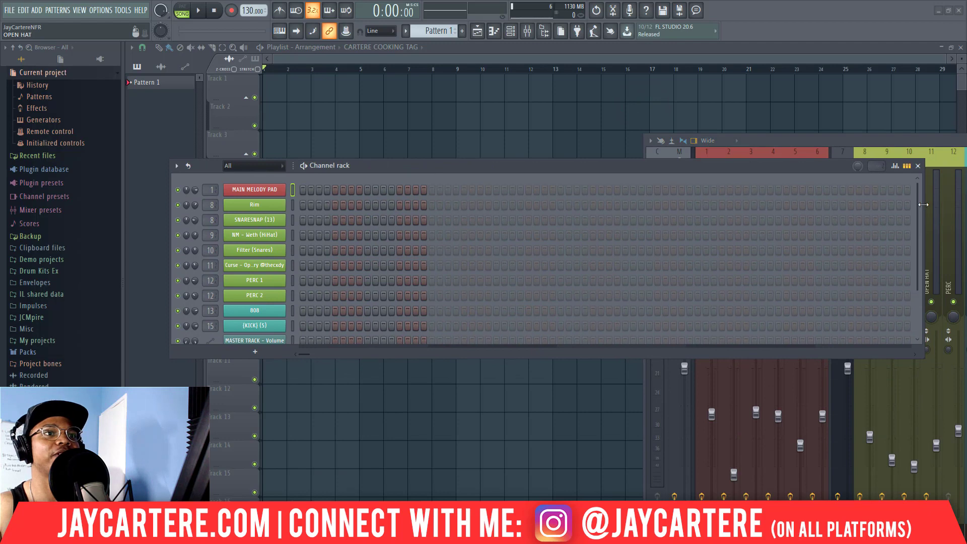
pyautogui.moveTo(923, 211); pyautogui.dragTo(449, 218)
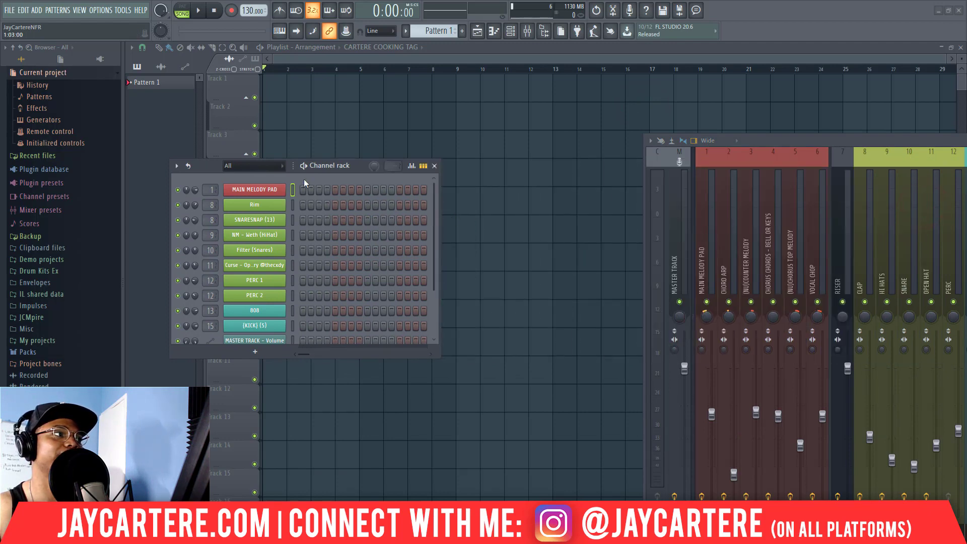
pyautogui.press('F6')
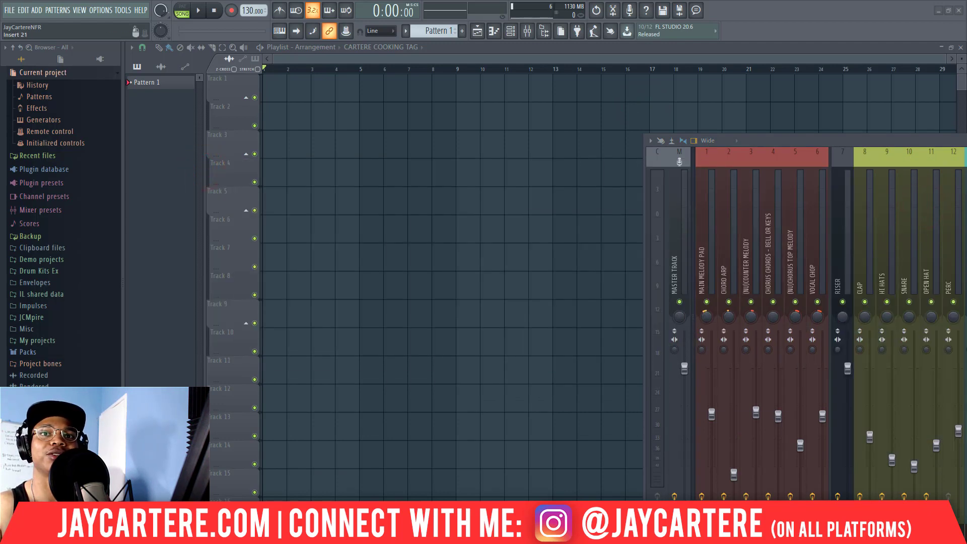
# Bring the mixer into full view over the playlist, with its insert tracks and effect slots showing
pyautogui.moveTo(806, 140); pyautogui.dragTo(596, 104)
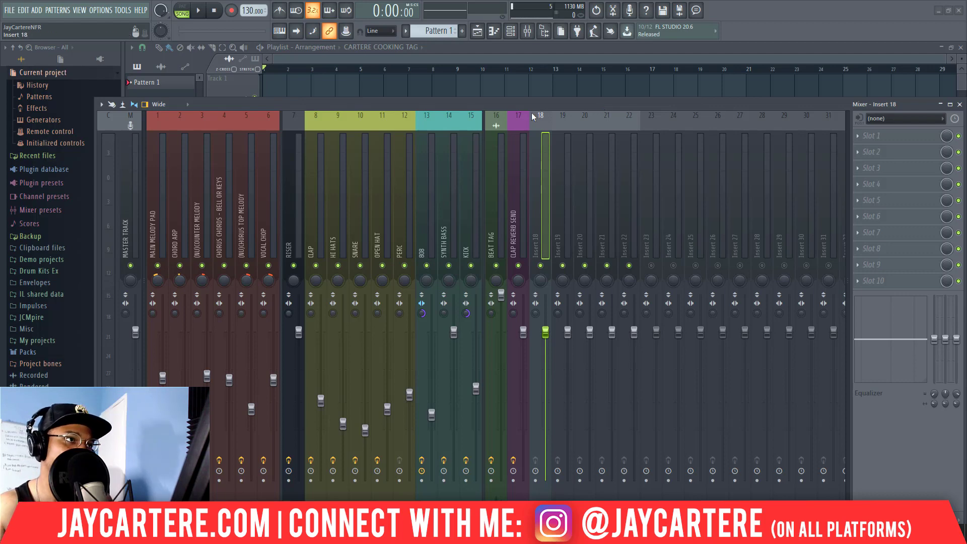
pyautogui.moveTo(535, 107); pyautogui.dragTo(520, 78)
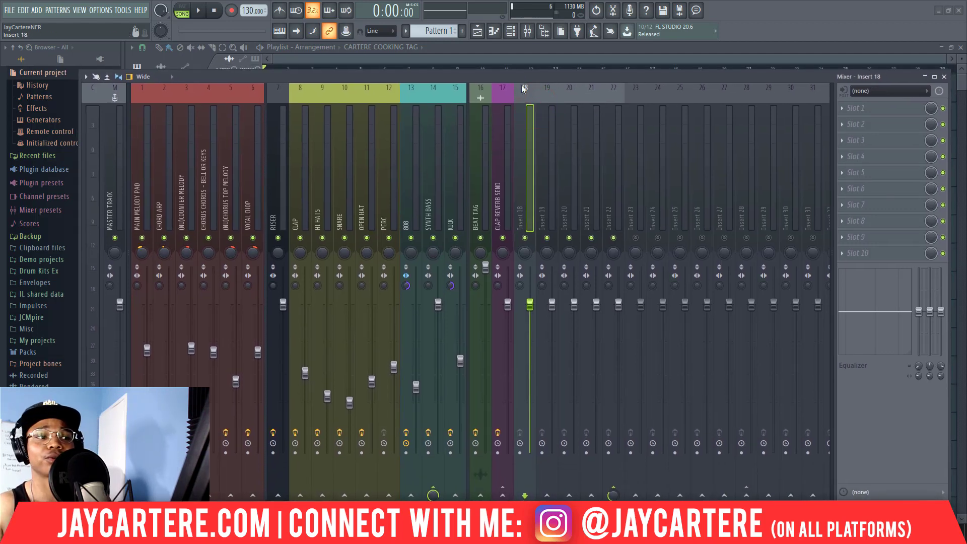
pyautogui.moveTo(607, 81); pyautogui.dragTo(606, 86)
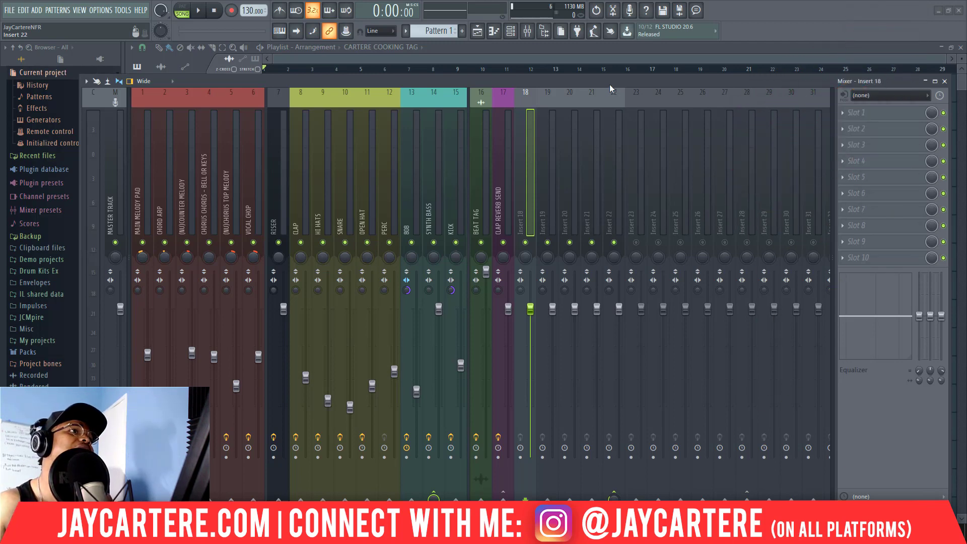
pyautogui.moveTo(600, 81)
pyautogui.mouseDown()
pyautogui.moveTo(591, 101)
pyautogui.moveTo(594, 79)
pyautogui.mouseUp()
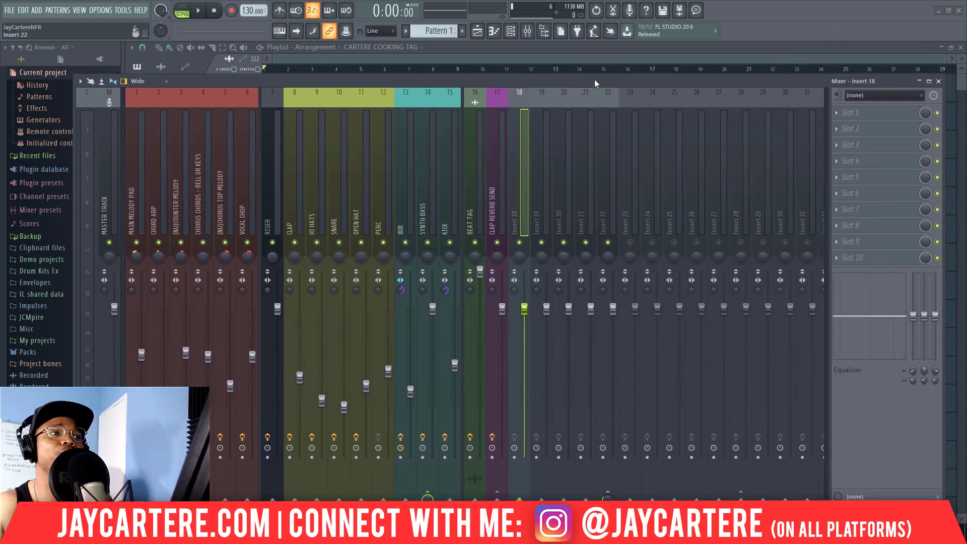
pyautogui.click(649, 190)
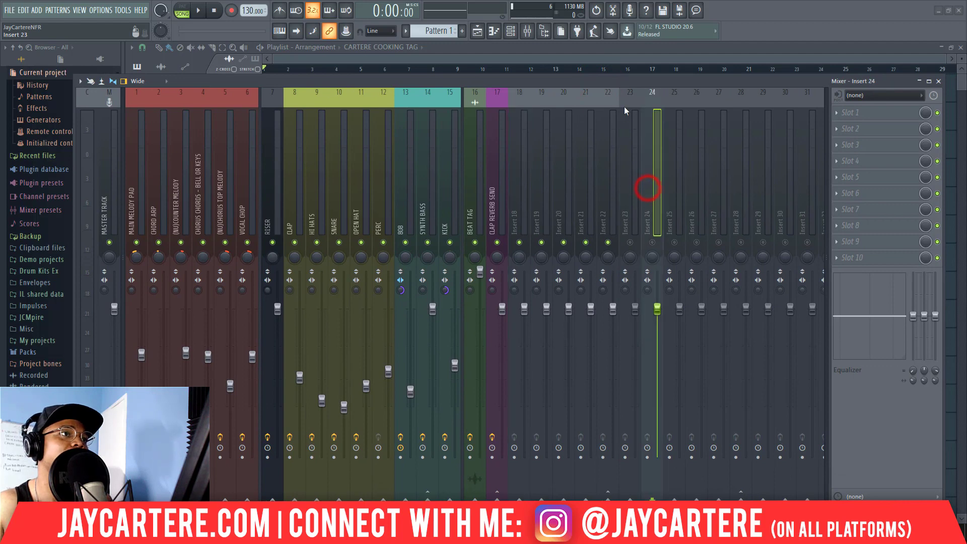
pyautogui.moveTo(637, 83)
pyautogui.mouseDown()
pyautogui.moveTo(648, 80)
pyautogui.moveTo(639, 65)
pyautogui.mouseUp()
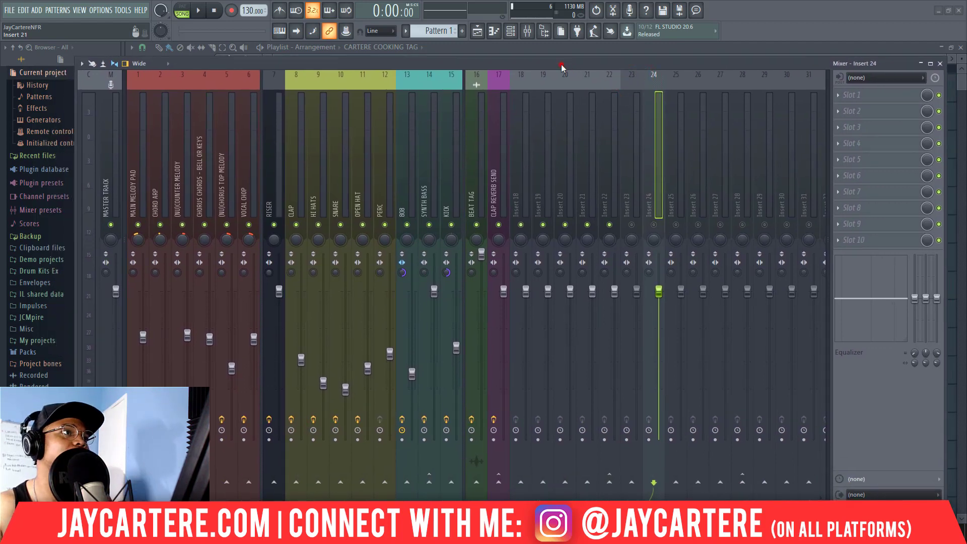
pyautogui.moveTo(561, 64); pyautogui.dragTo(589, 74)
pyautogui.click(496, 124)
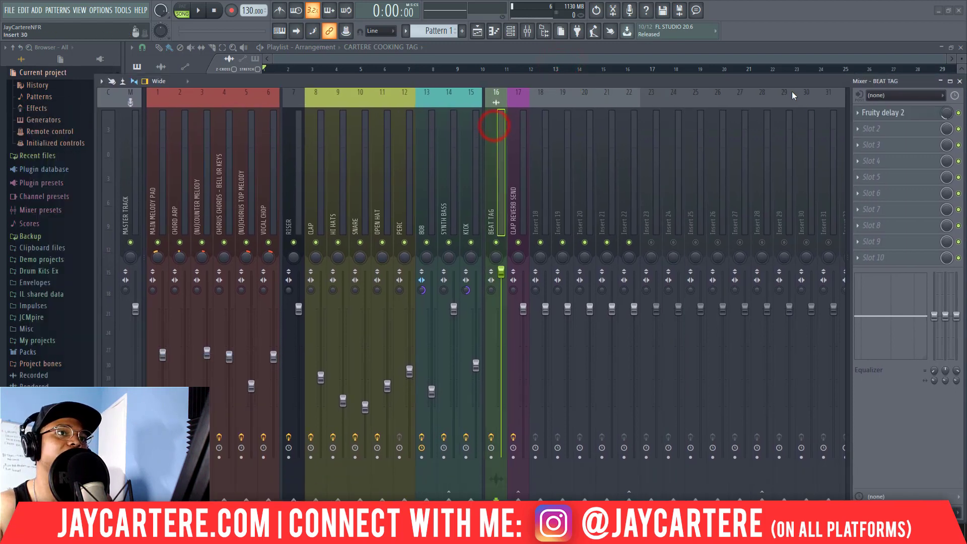
pyautogui.moveTo(764, 82); pyautogui.dragTo(705, 86)
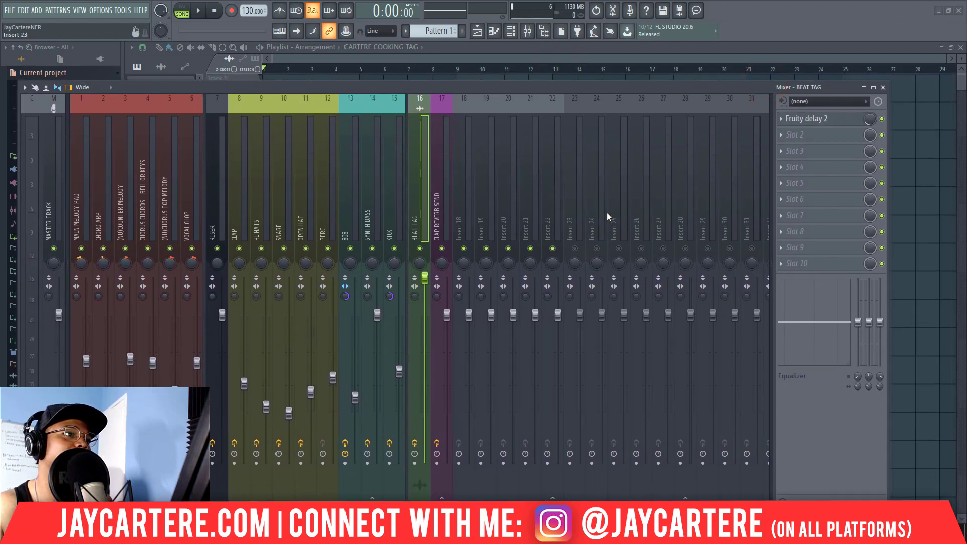
# Enable mixer track Insert 23 and set its audio input to In 1 for the microphone
pyautogui.click(572, 204)
pyautogui.moveTo(522, 86); pyautogui.dragTo(549, 85)
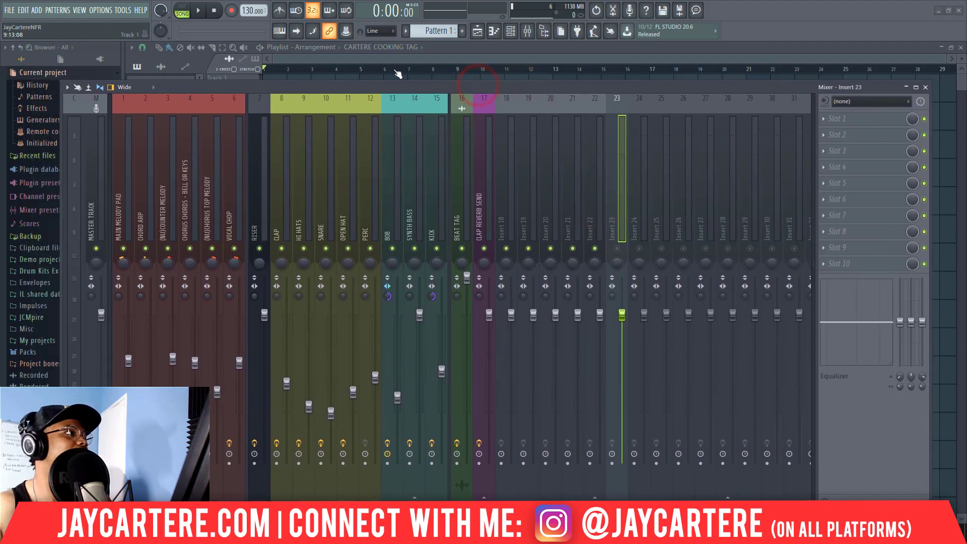
pyautogui.click(615, 248)
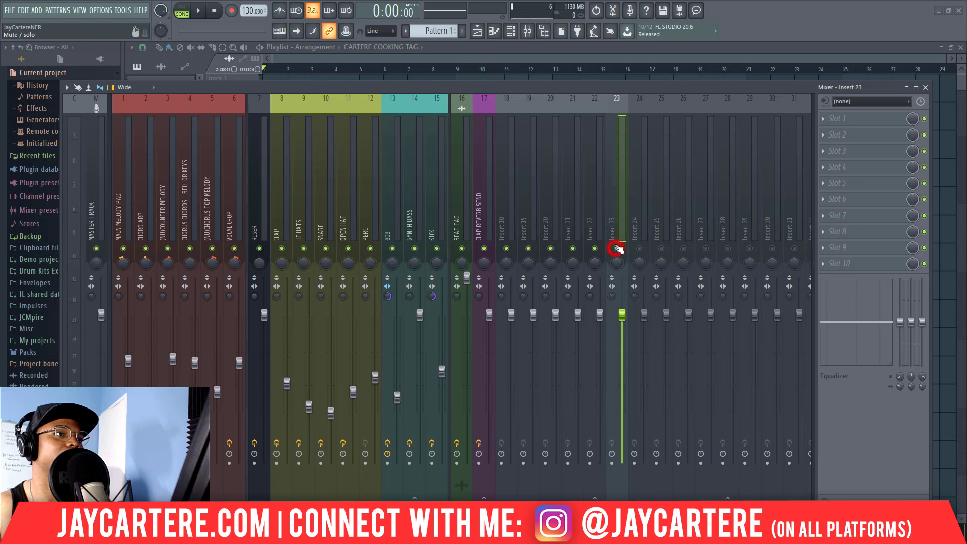
pyautogui.click(856, 101)
pyautogui.click(855, 139)
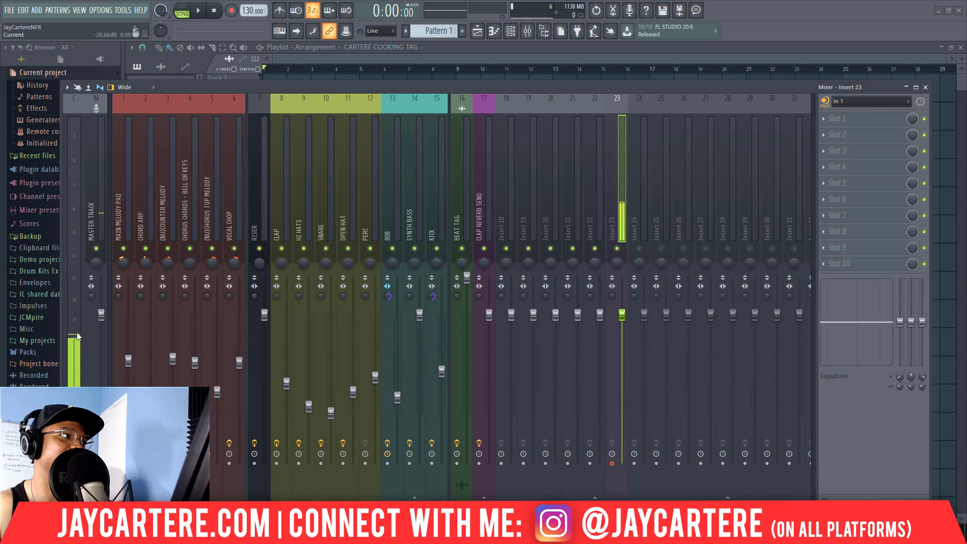
pyautogui.moveTo(370, 88); pyautogui.dragTo(392, 97)
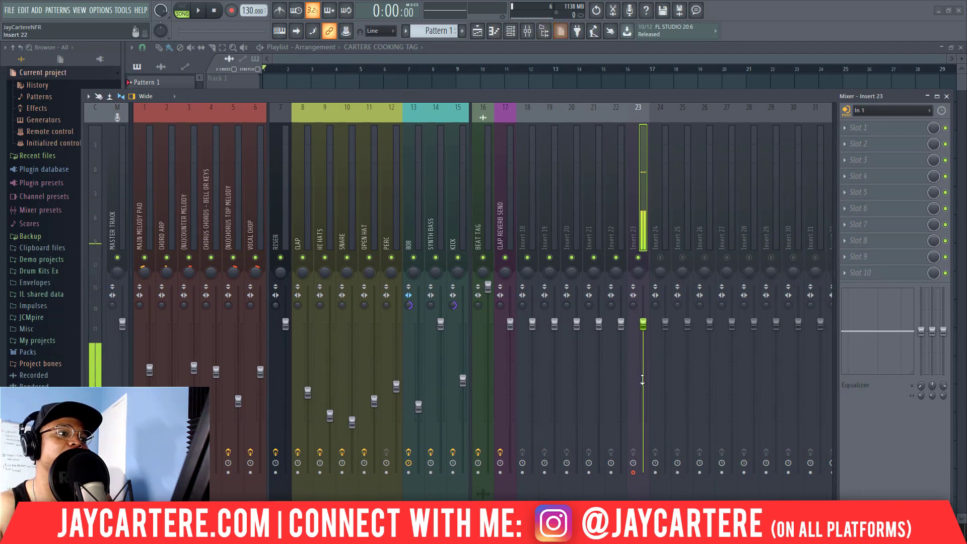
pyautogui.moveTo(636, 98); pyautogui.dragTo(606, 90)
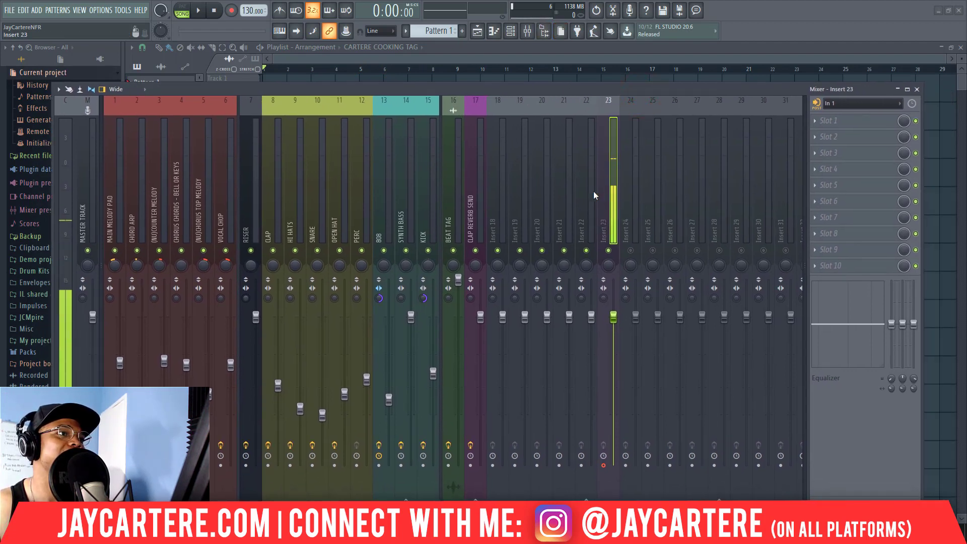
pyautogui.moveTo(530, 93); pyautogui.dragTo(526, 72)
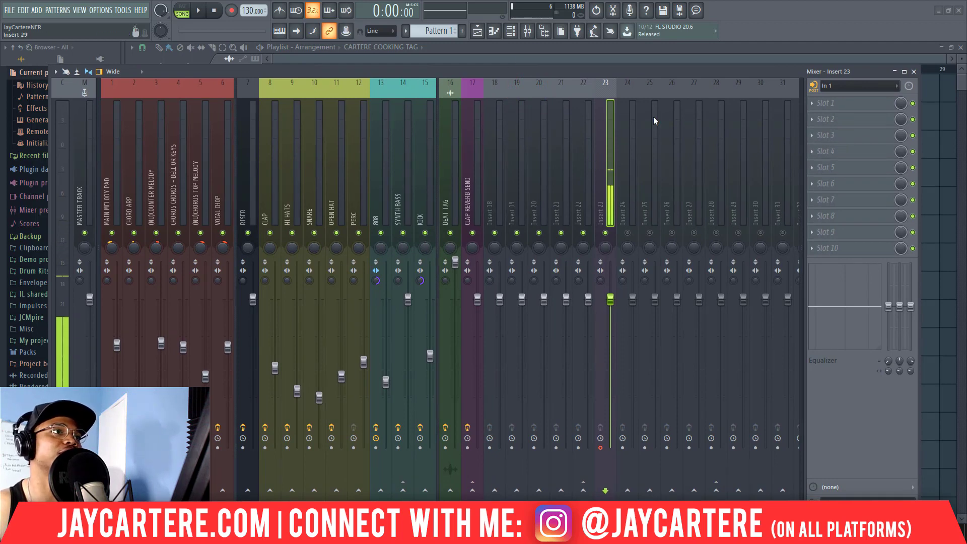
pyautogui.moveTo(473, 71); pyautogui.dragTo(964, 129)
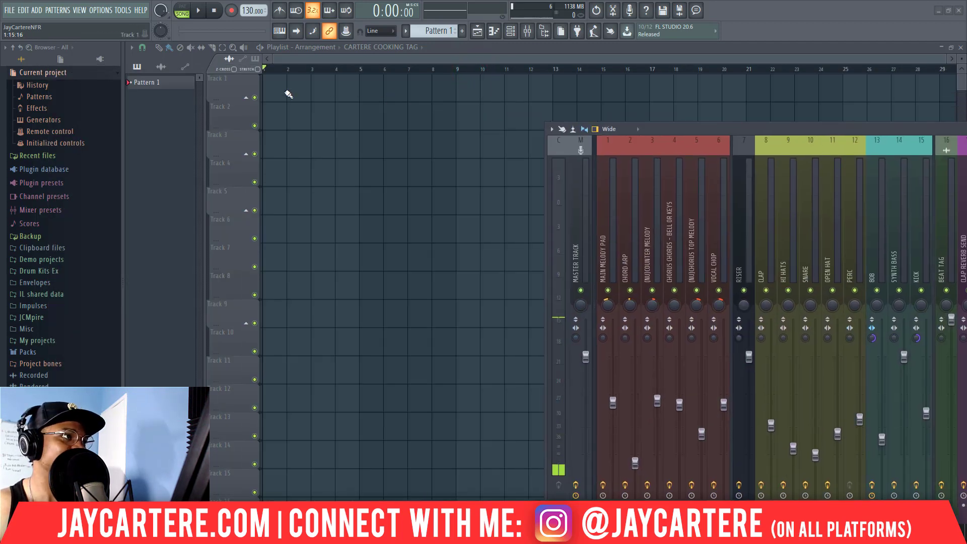
pyautogui.moveTo(678, 118); pyautogui.dragTo(264, 64)
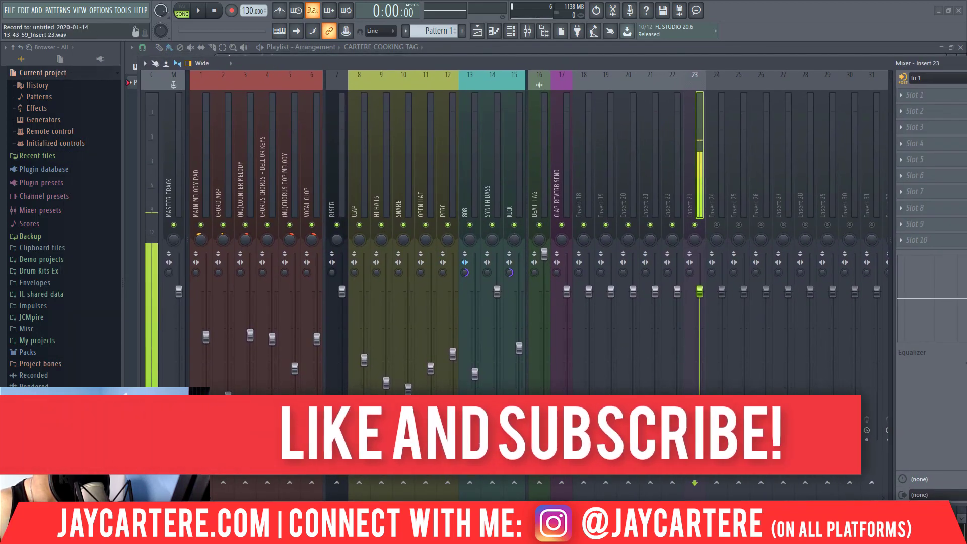
pyautogui.doubleClick(608, 64)
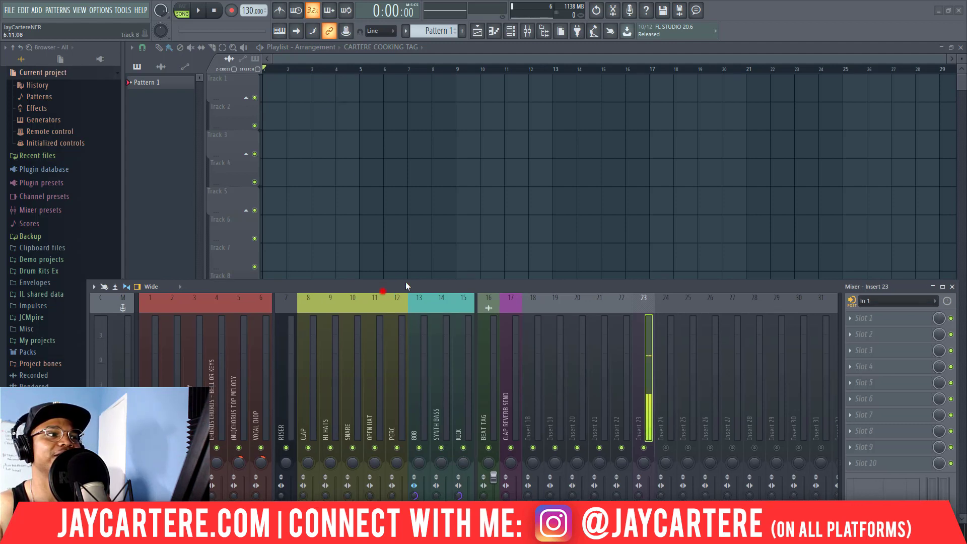
# Audition the existing CARTERE COOKING TAG audio clip at the start of Track 3 and remove it from the playlist
pyautogui.moveTo(406, 283); pyautogui.dragTo(383, 291)
pyautogui.click(161, 66)
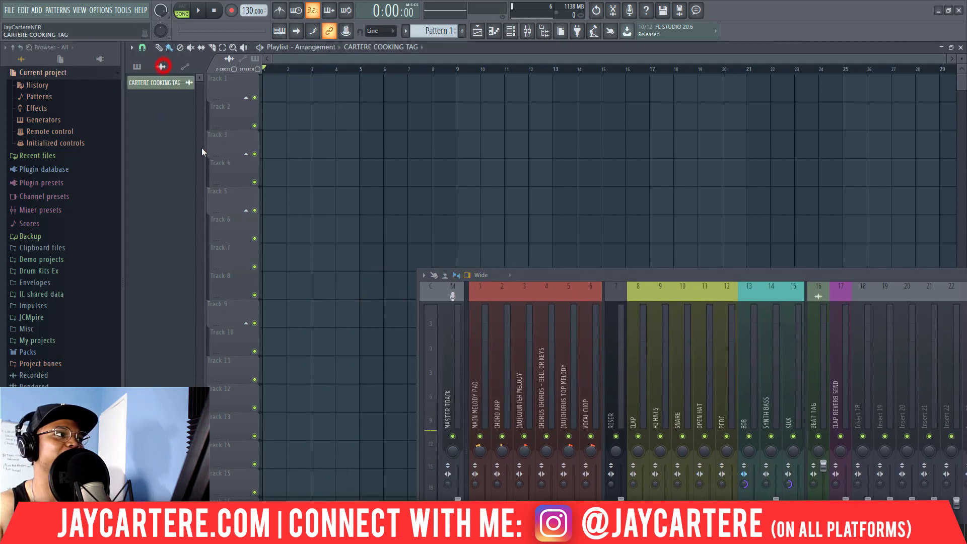
pyautogui.moveTo(167, 83); pyautogui.dragTo(268, 143)
pyautogui.press('space')
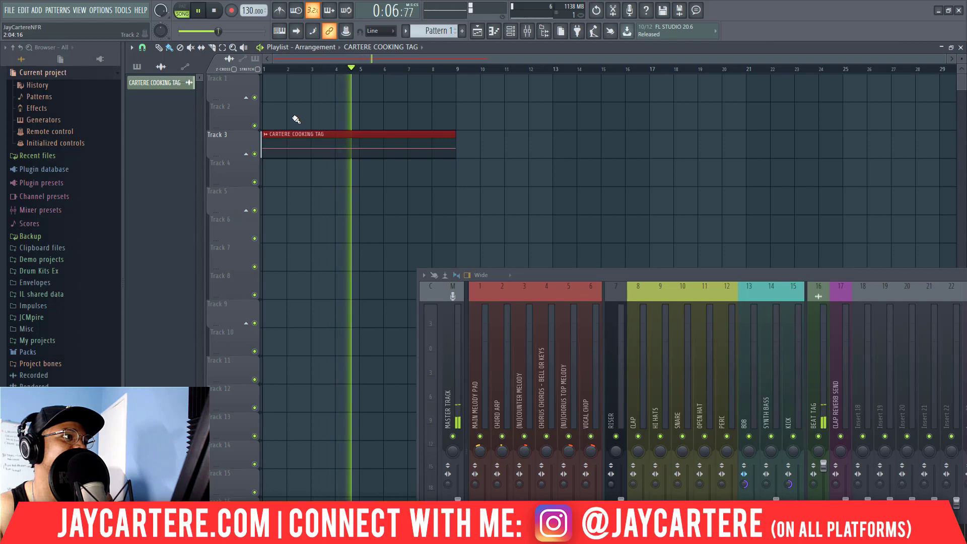
pyautogui.press('space')
pyautogui.rightClick(295, 138)
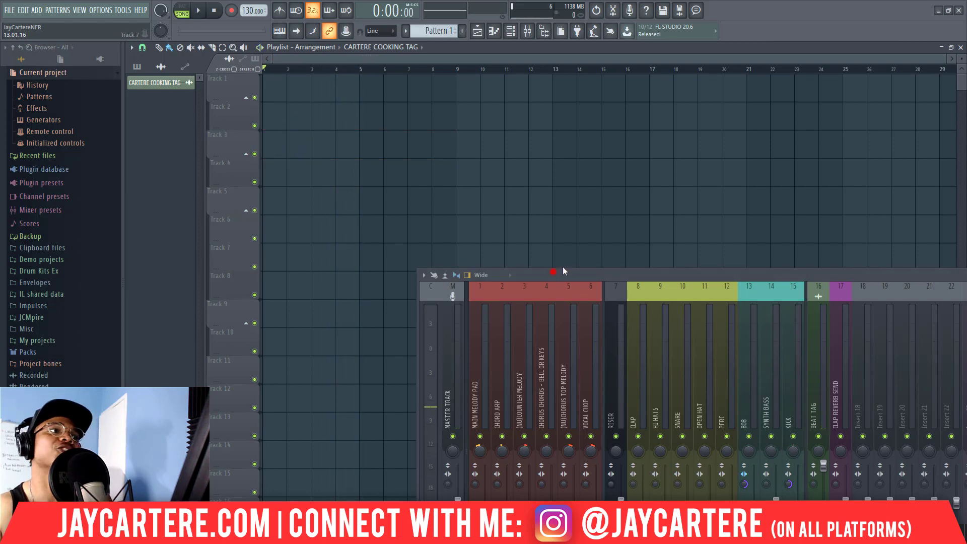
# Record a voice take of about four bars through Insert 23 from the start of the playlist
pyautogui.moveTo(554, 272); pyautogui.dragTo(271, 168)
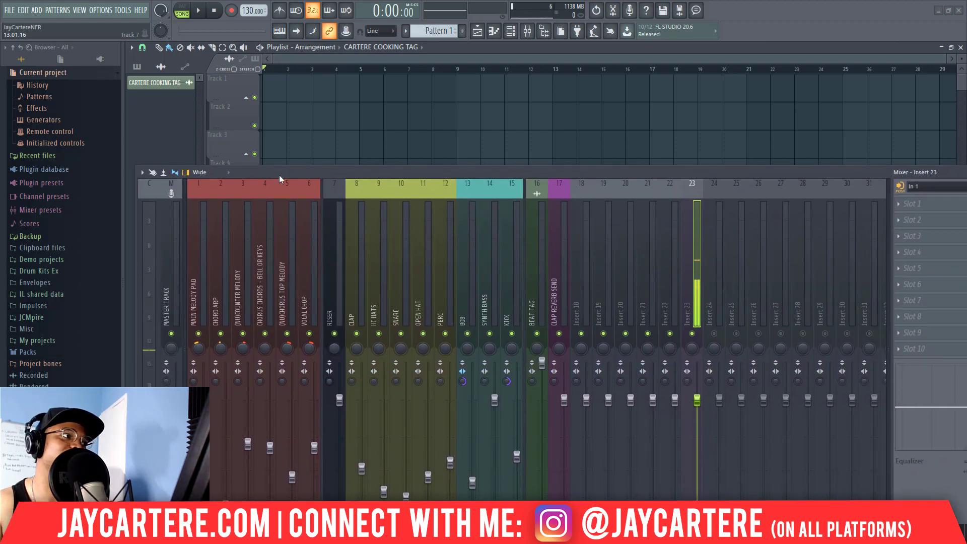
pyautogui.moveTo(279, 174)
pyautogui.mouseDown()
pyautogui.moveTo(473, 158)
pyautogui.moveTo(717, 107)
pyautogui.moveTo(897, 92)
pyautogui.mouseUp()
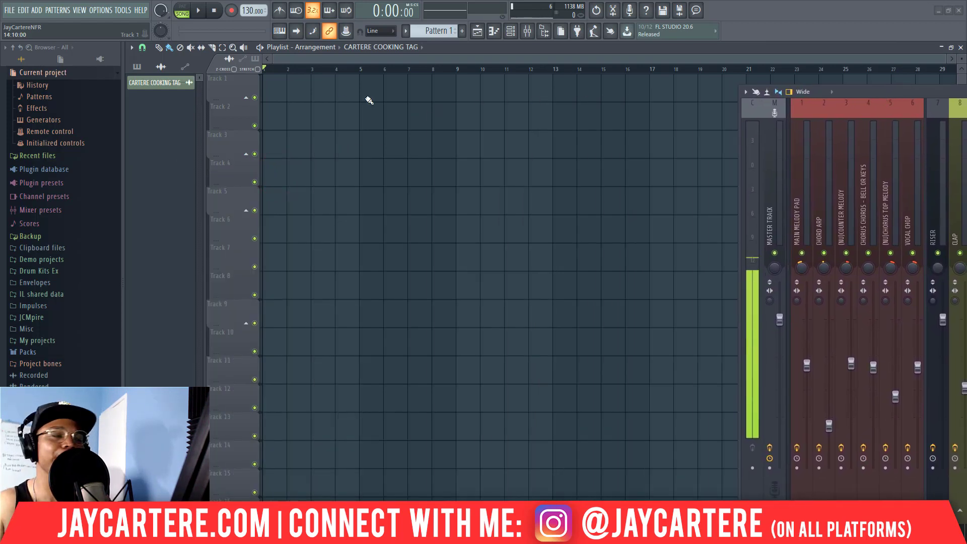
pyautogui.click(231, 11)
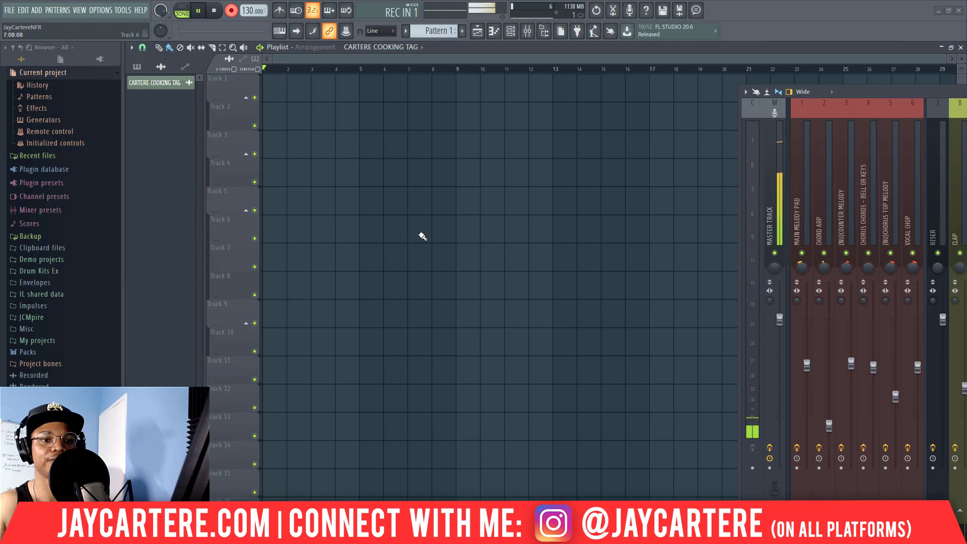
pyautogui.press('space')
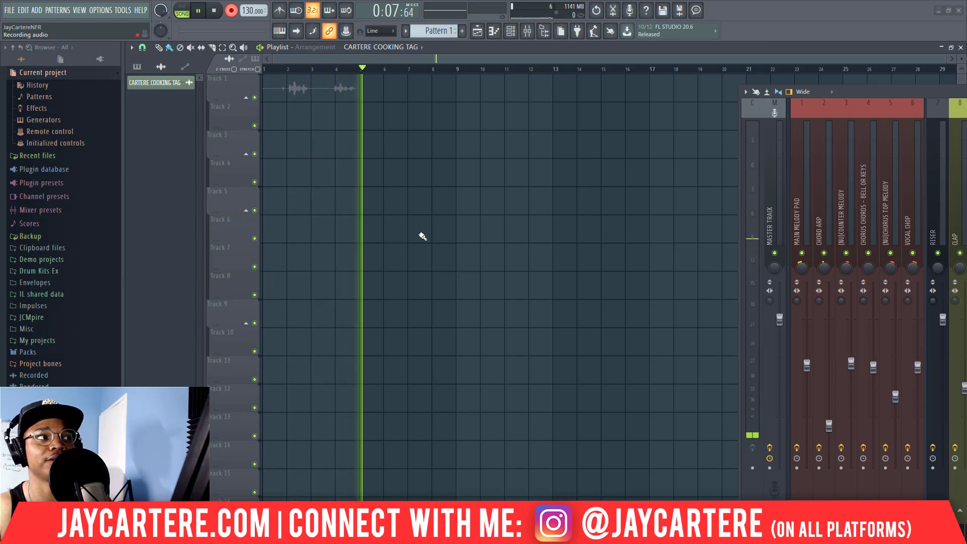
pyautogui.press('space')
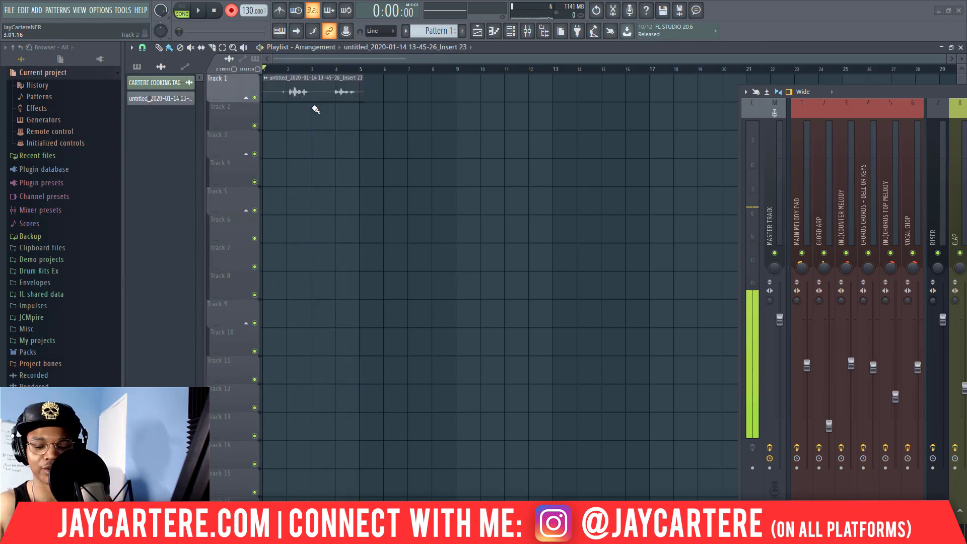
# Cut the recorded clip between its two phrases, keeping only the second one at the start of Track 1
pyautogui.moveTo(312, 97); pyautogui.dragTo(277, 101)
pyautogui.rightClick(292, 87)
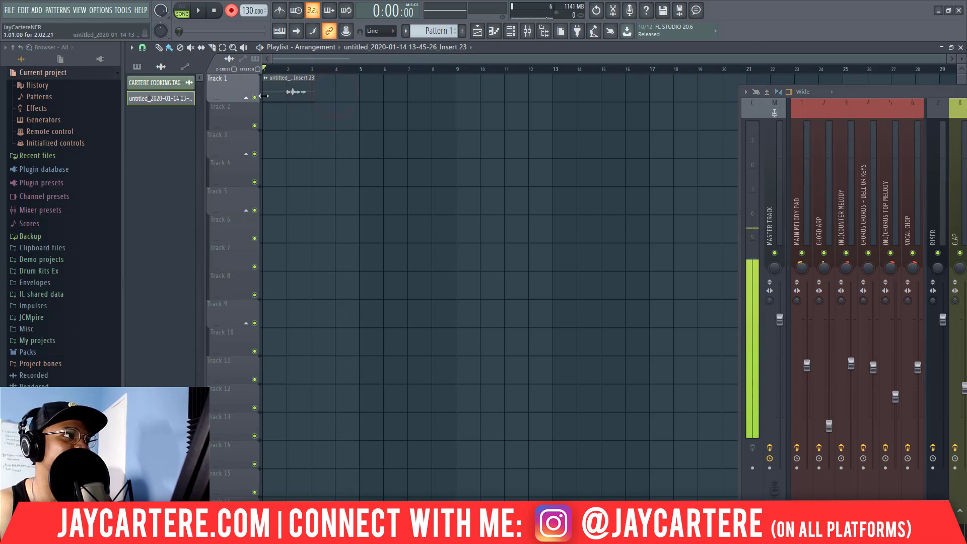
pyautogui.click(290, 90)
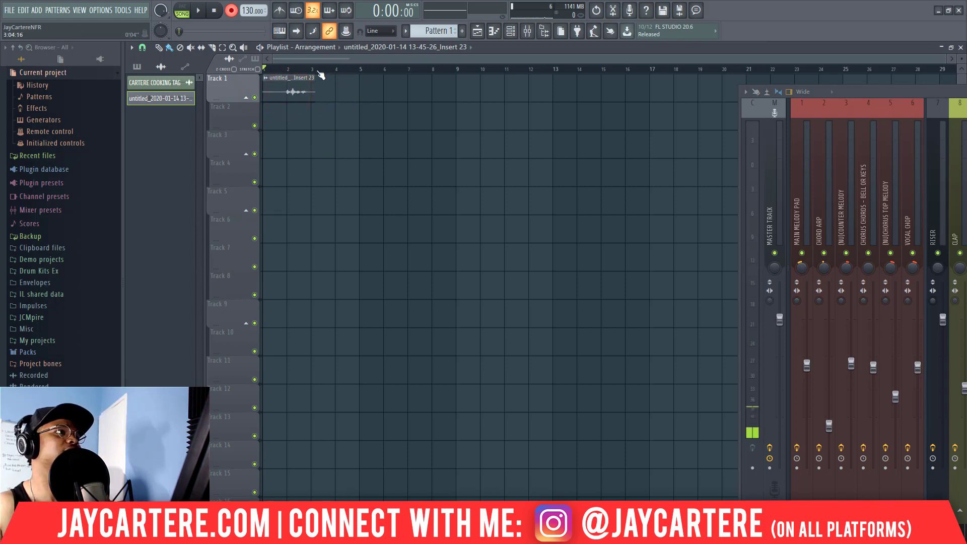
# Open the recorded clip's channel settings, route it to mixer track 24 and enable Insert 24
pyautogui.moveTo(942, 59); pyautogui.dragTo(773, 59)
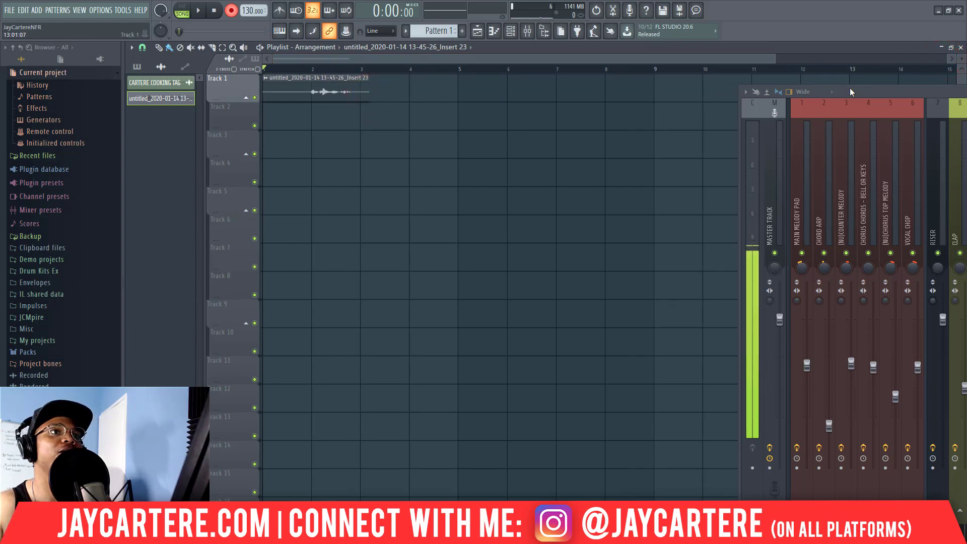
pyautogui.moveTo(846, 91); pyautogui.dragTo(402, 97)
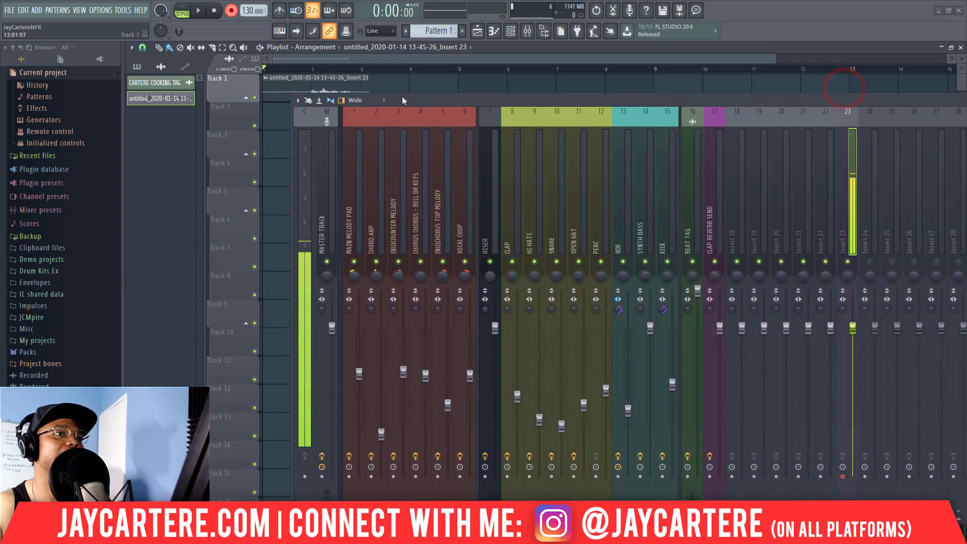
pyautogui.click(323, 81)
pyautogui.moveTo(482, 101); pyautogui.dragTo(751, 133)
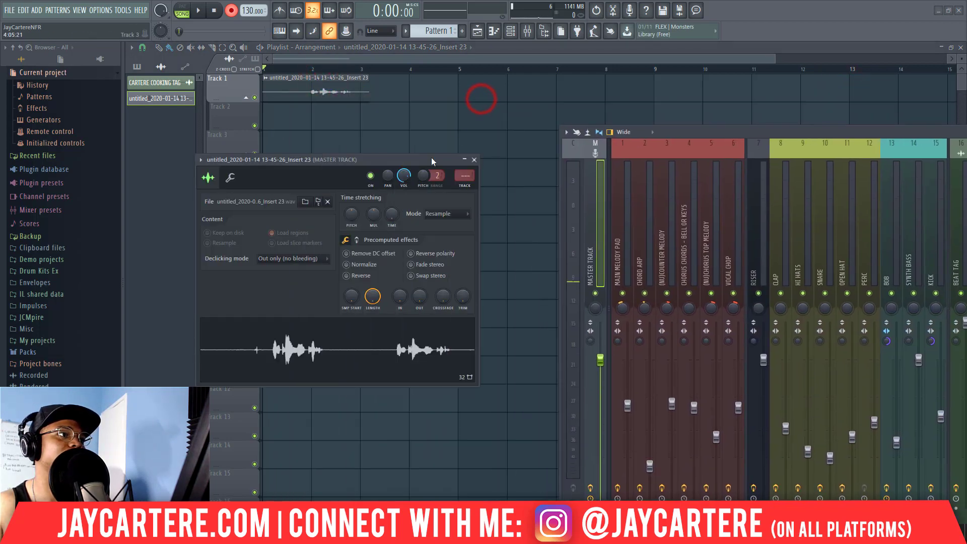
pyautogui.moveTo(465, 174); pyautogui.dragTo(465, 153)
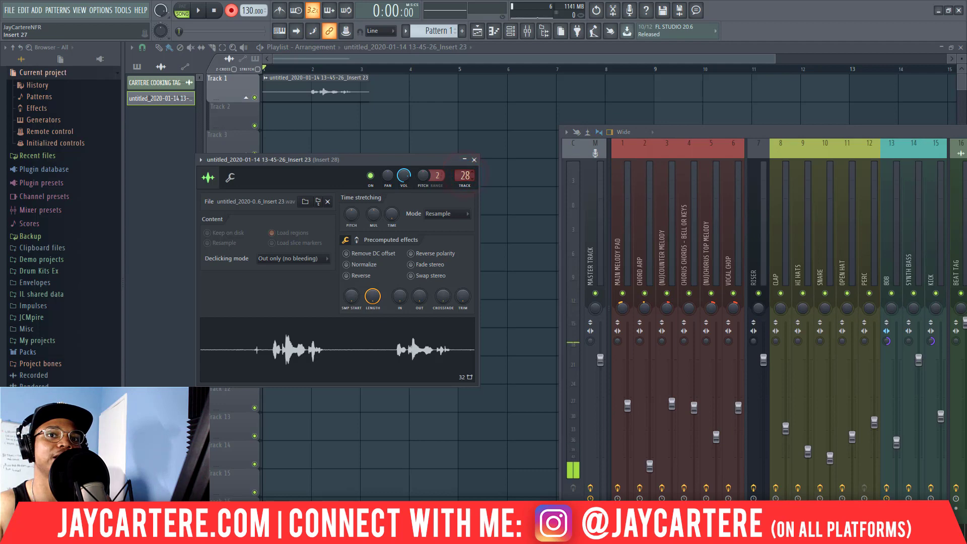
pyautogui.moveTo(773, 130); pyautogui.dragTo(150, 113)
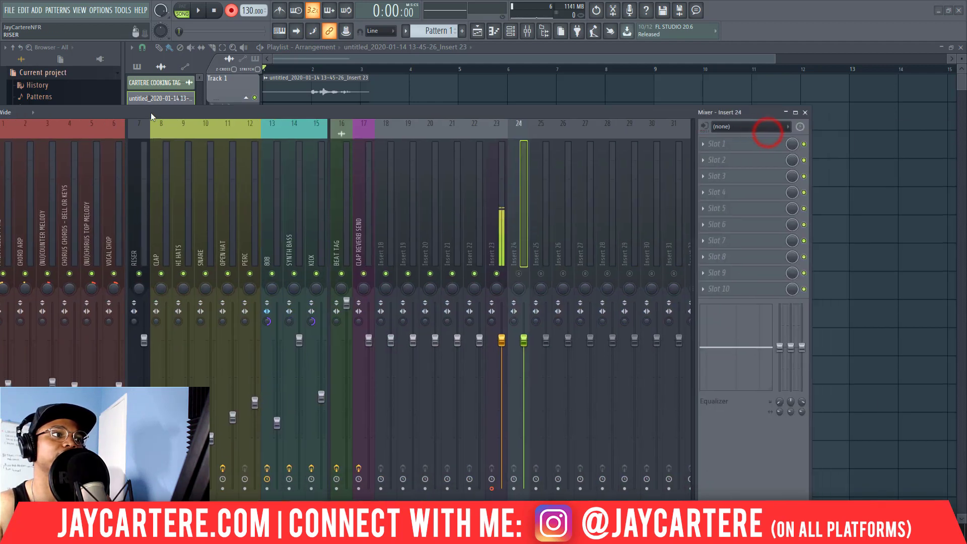
pyautogui.click(515, 274)
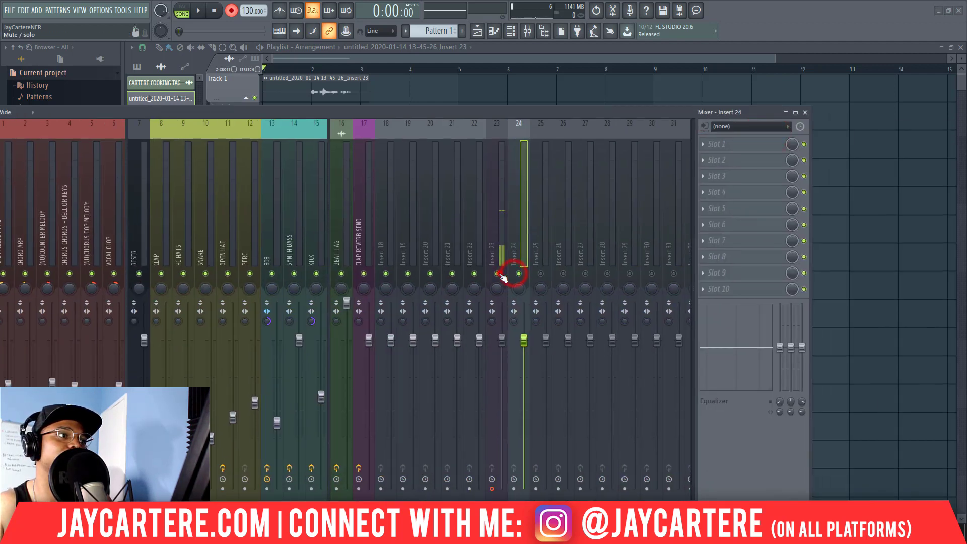
# Mute and disarm mixer track Insert 23, and set its audio input to none
pyautogui.moveTo(355, 111); pyautogui.dragTo(580, 63)
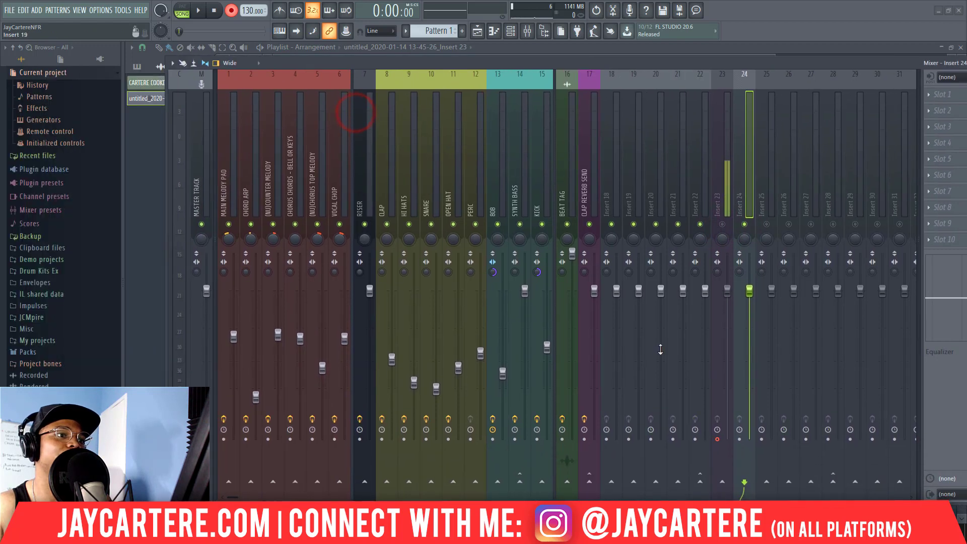
pyautogui.click(716, 439)
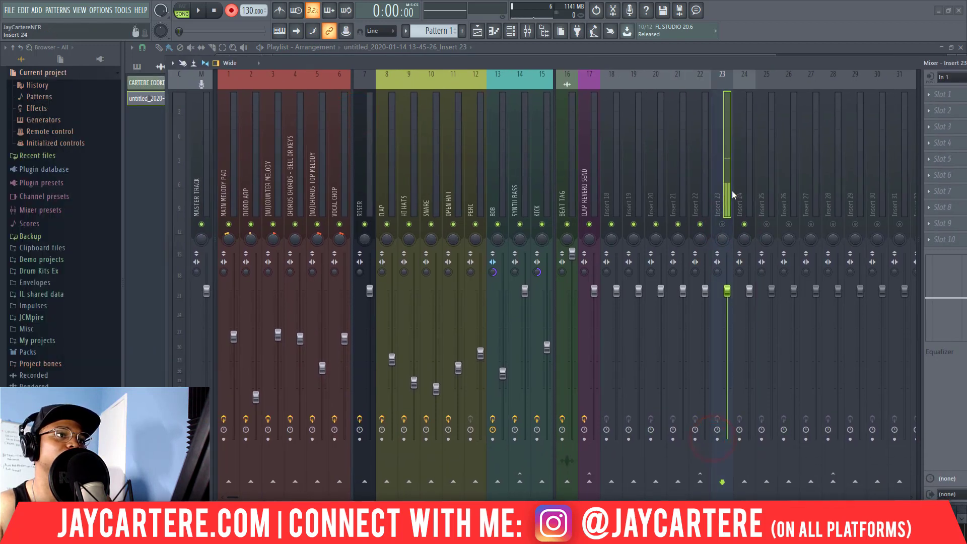
pyautogui.doubleClick(688, 59)
pyautogui.click(770, 110)
pyautogui.click(752, 169)
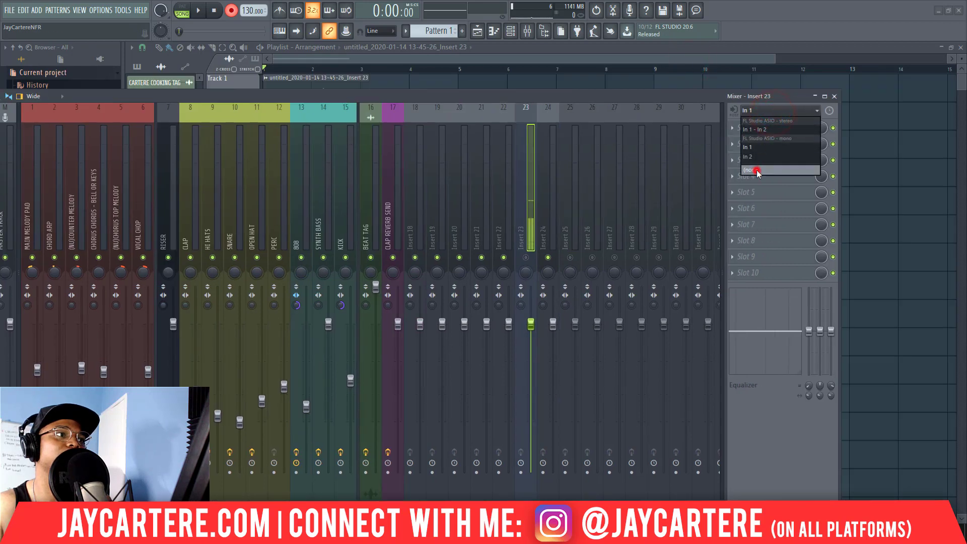
# Play the recorded clip from the start of the playlist to check it through Insert 24
pyautogui.click(572, 95)
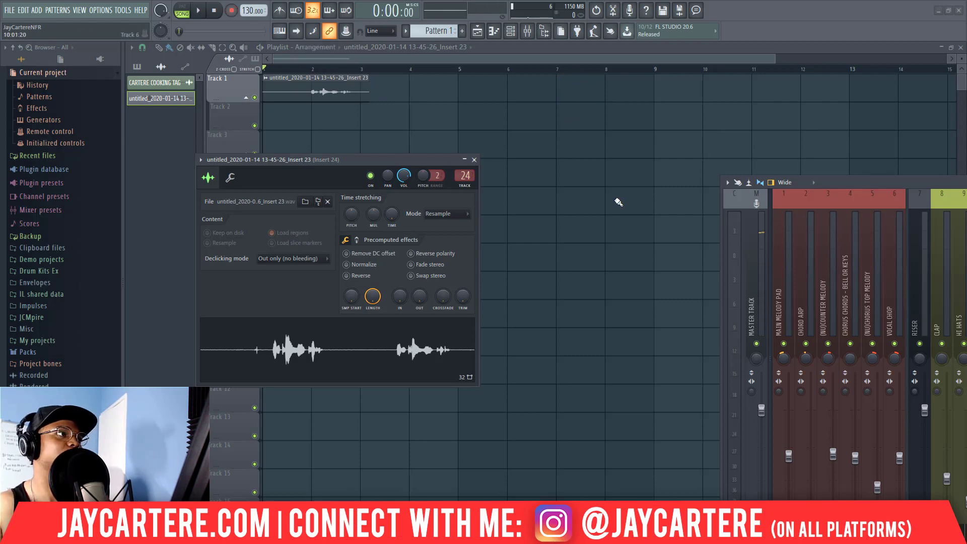
pyautogui.moveTo(378, 158); pyautogui.dragTo(388, 159)
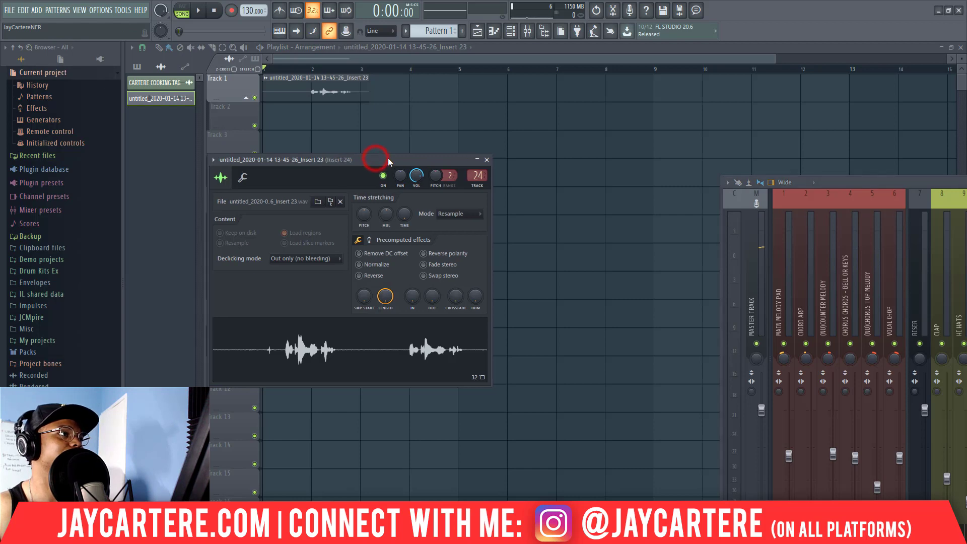
pyautogui.press('space')
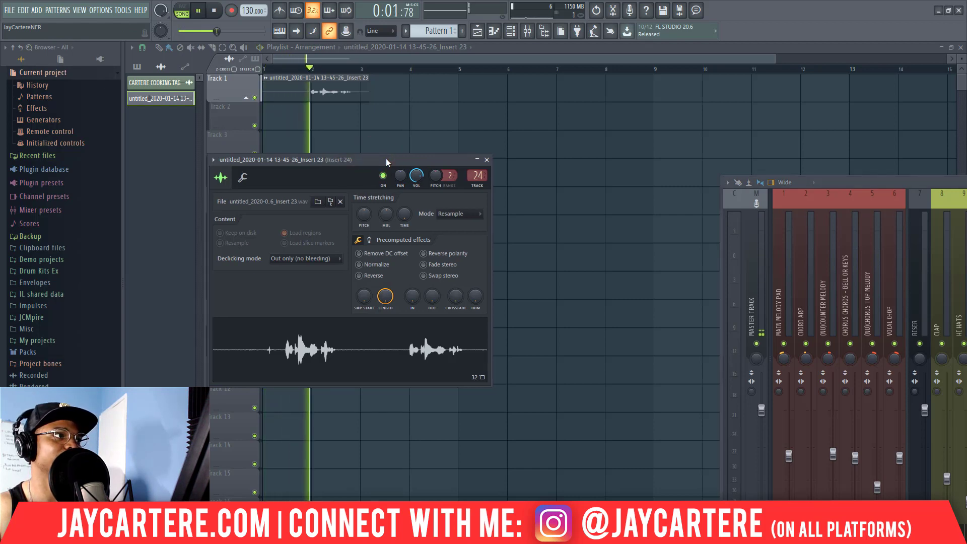
pyautogui.press('space')
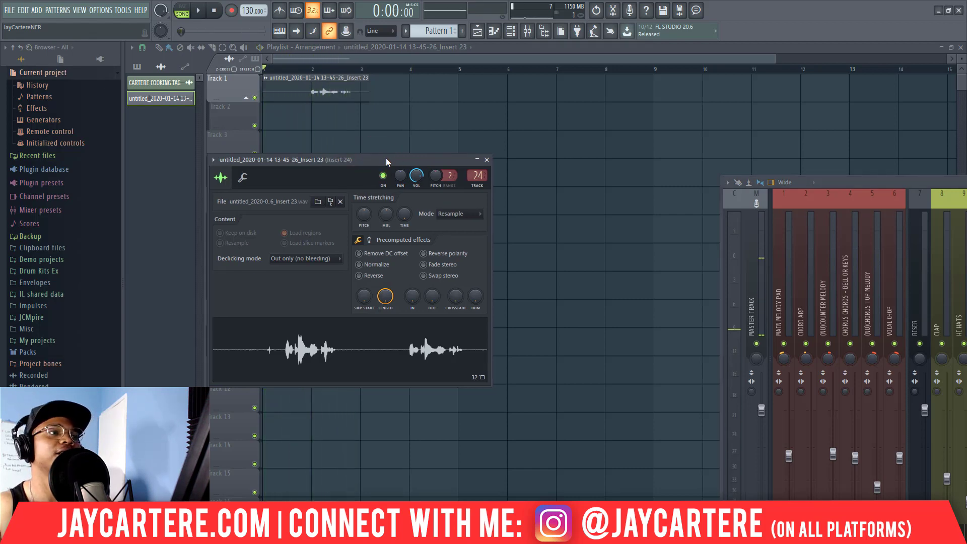
# Rename mixer track Insert 24 as TAG RECORDING
pyautogui.doubleClick(869, 182)
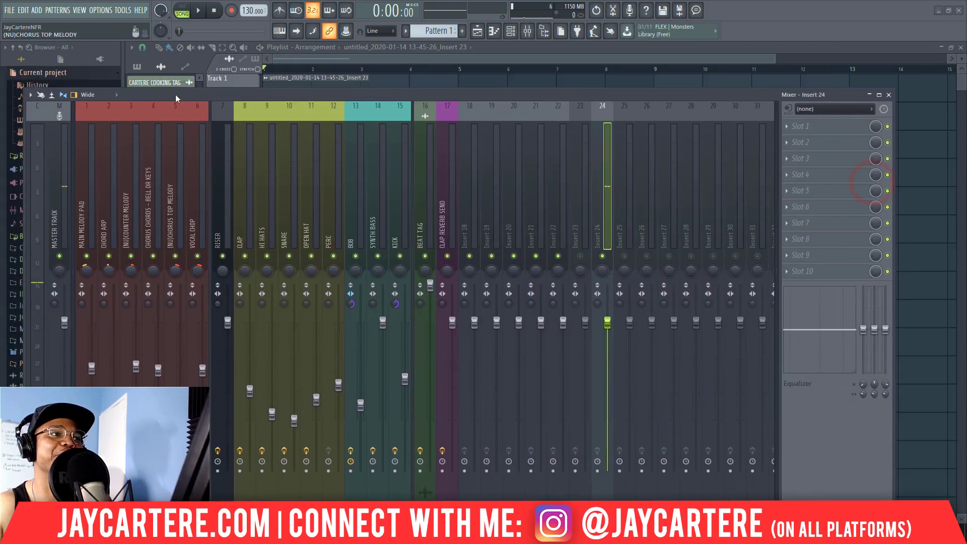
pyautogui.rightClick(604, 214)
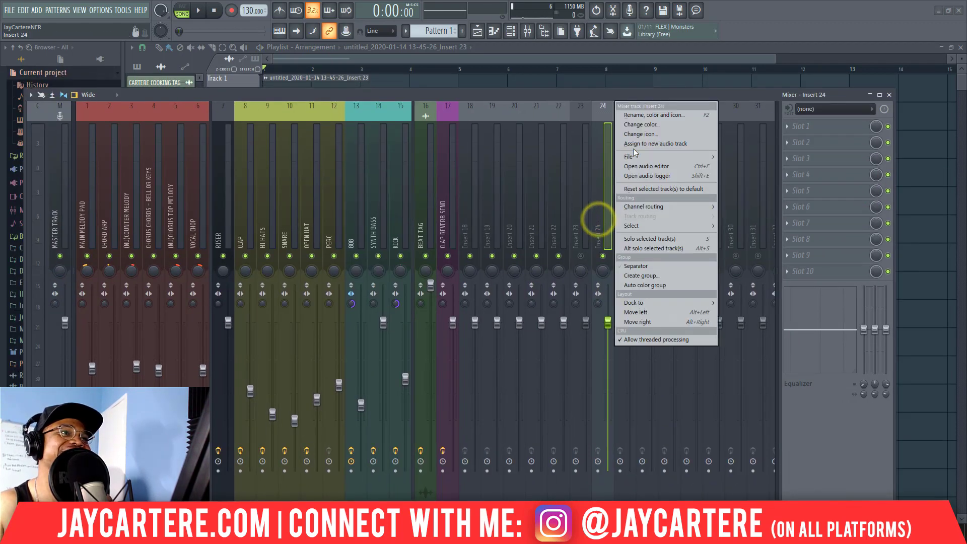
pyautogui.click(649, 114)
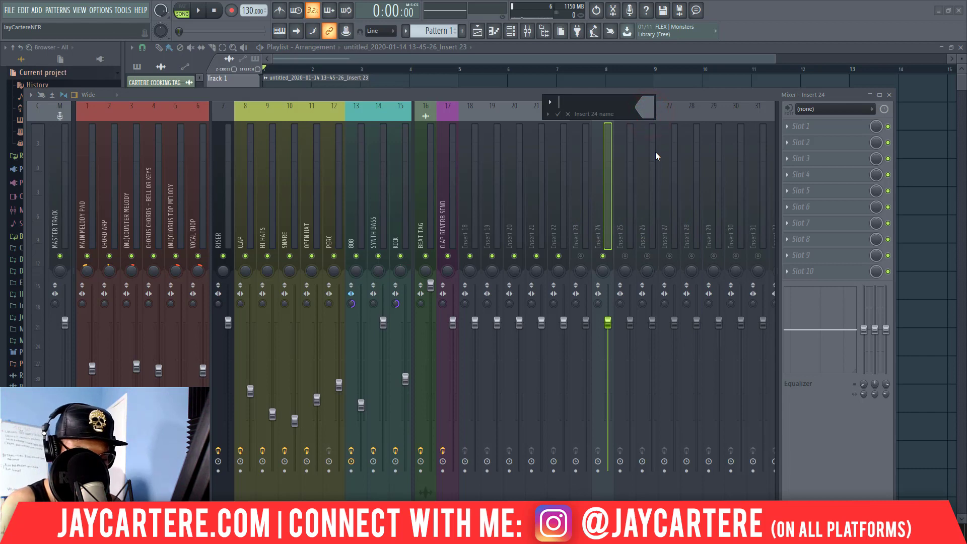
pyautogui.write('TAG')
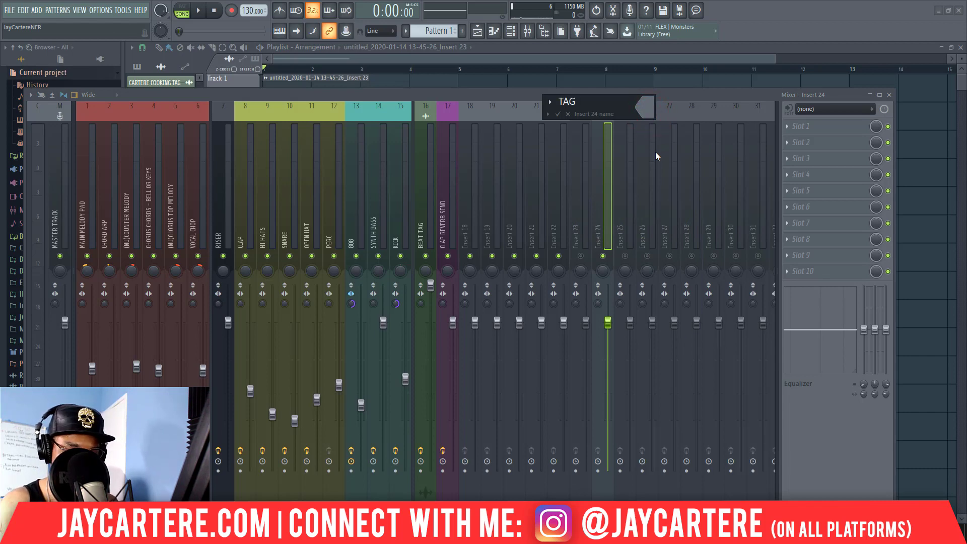
pyautogui.write(' RECORDING')
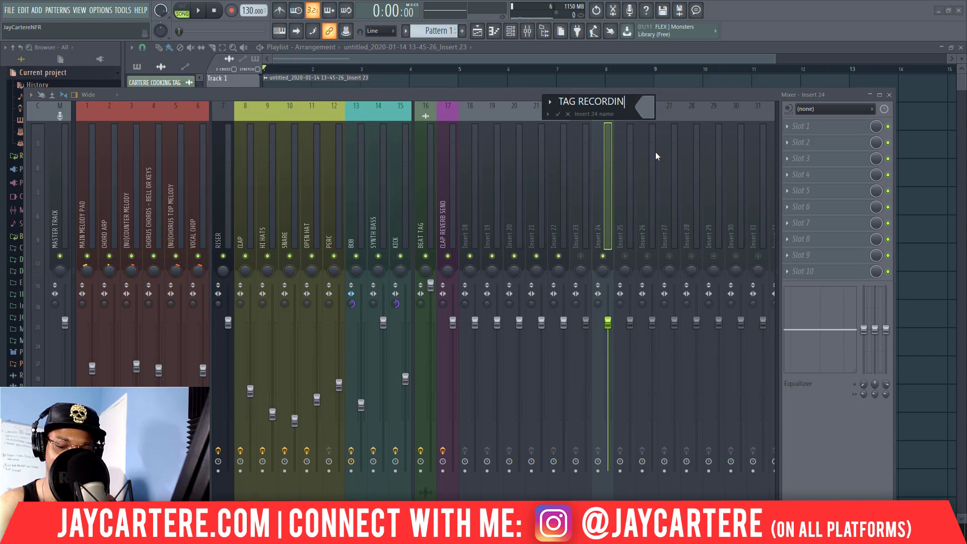
pyautogui.press('Return')
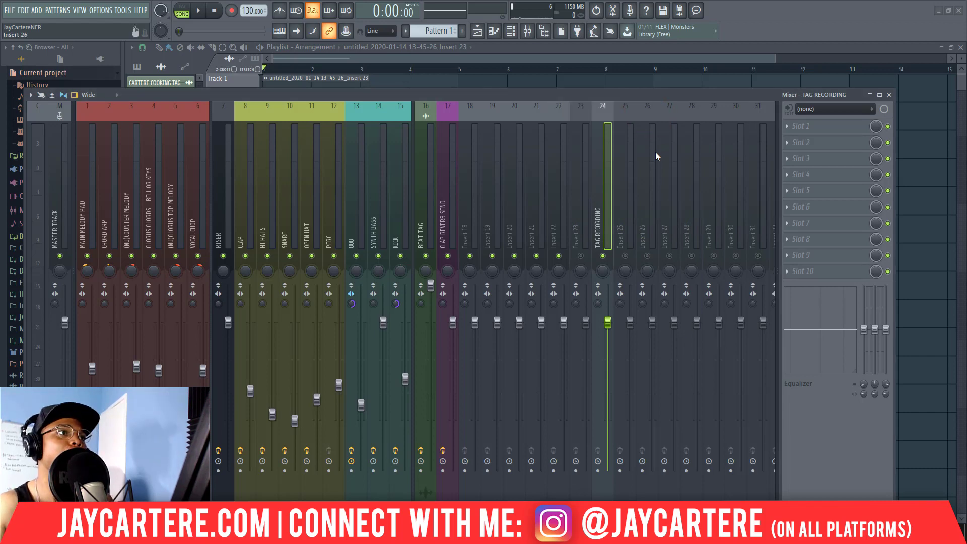
# Add Fruity Compressor to effect slot 1 of the TAG RECORDING mixer track
pyautogui.click(804, 125)
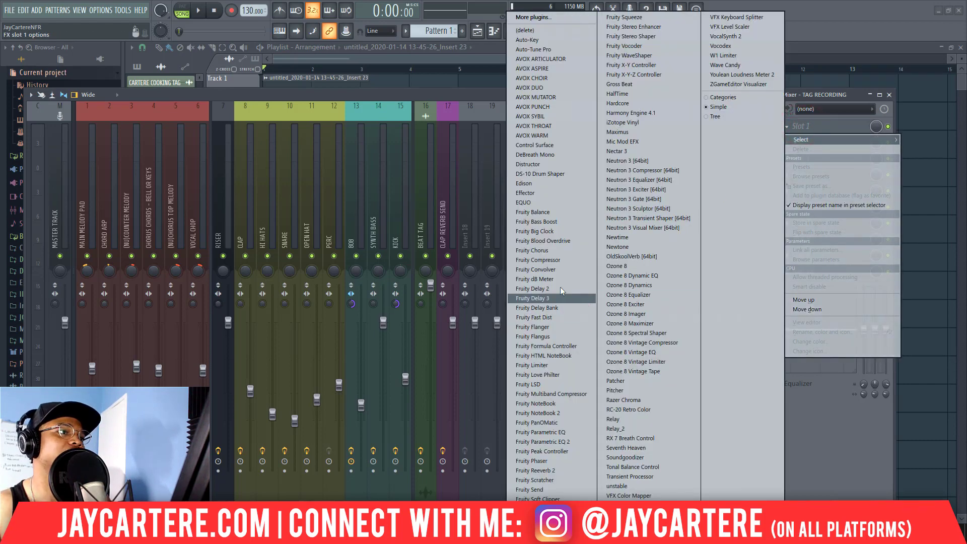
pyautogui.click(548, 261)
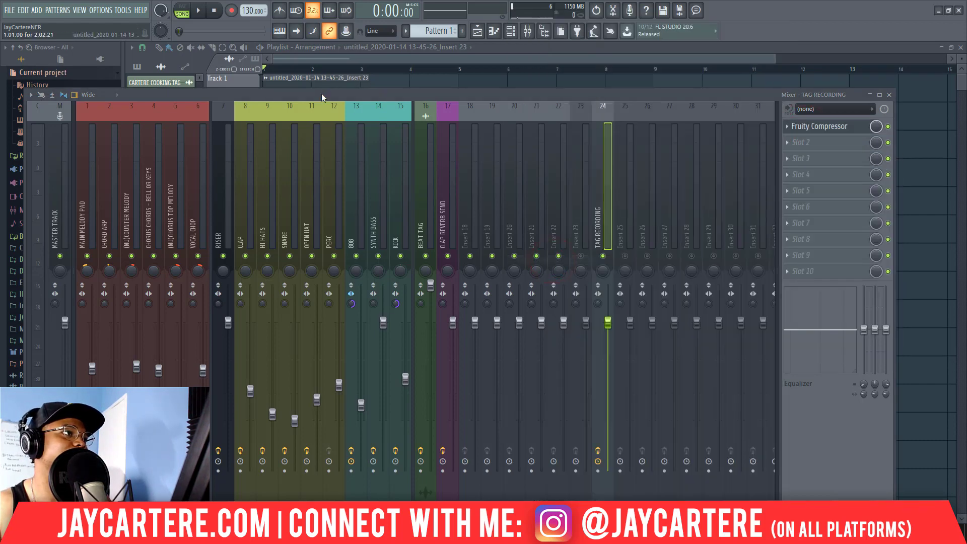
pyautogui.moveTo(321, 93); pyautogui.dragTo(343, 173)
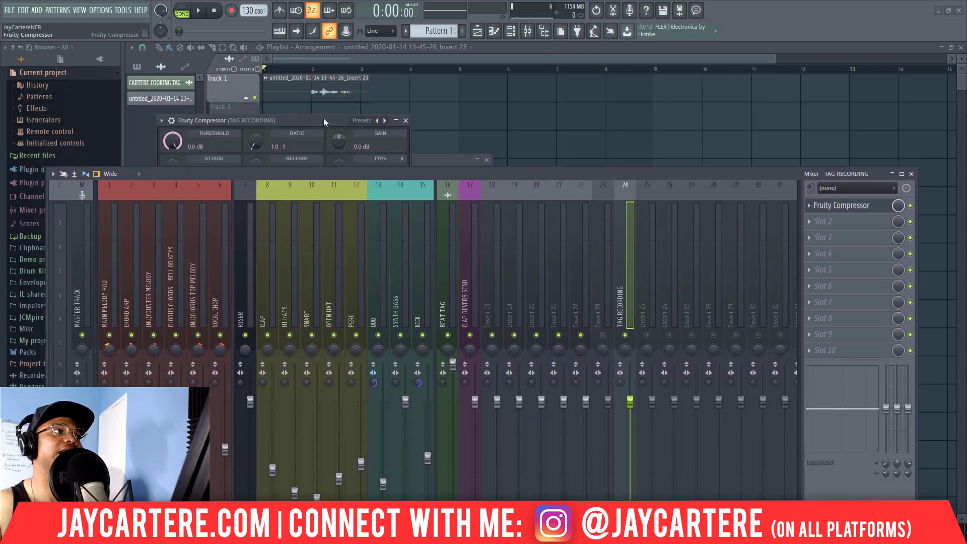
pyautogui.moveTo(323, 120); pyautogui.dragTo(409, 79)
pyautogui.moveTo(412, 176); pyautogui.dragTo(432, 147)
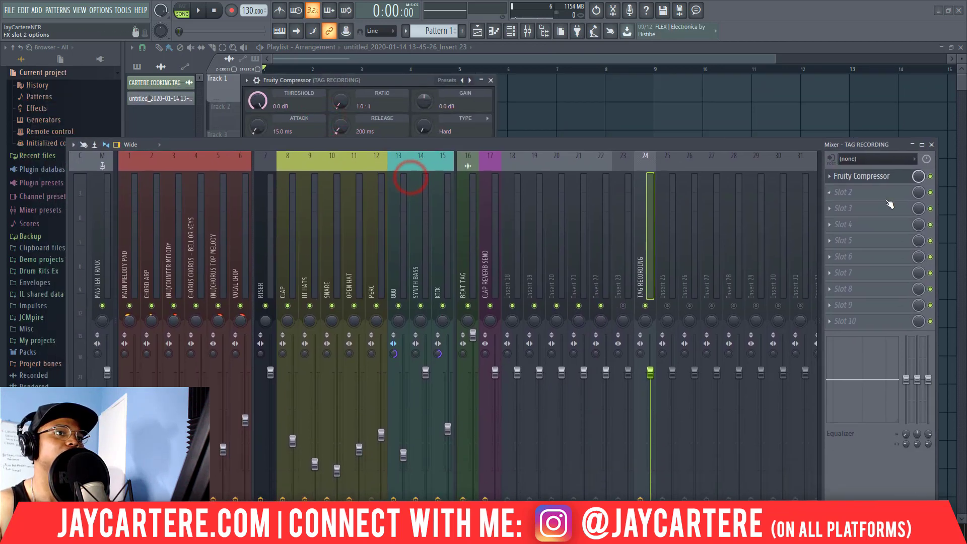
pyautogui.click(863, 192)
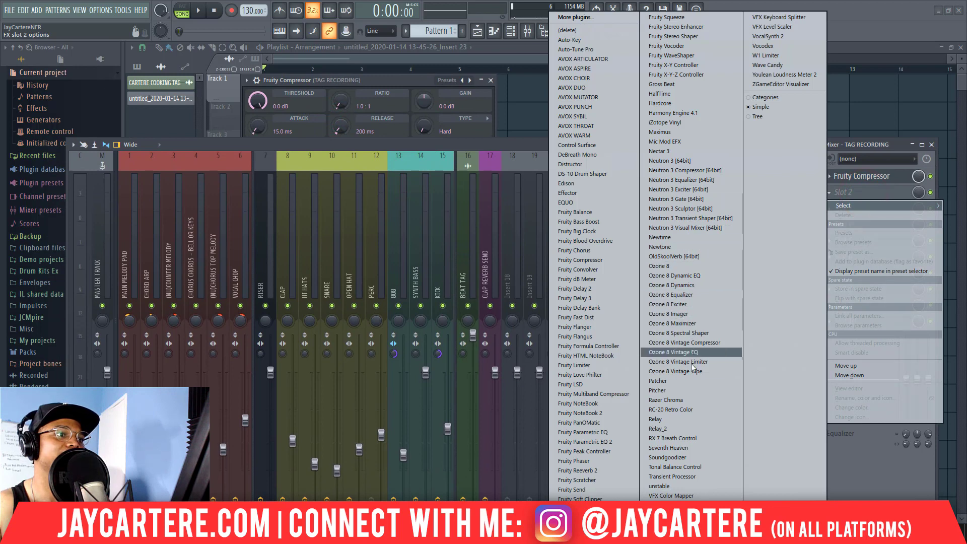
pyautogui.click(488, 143)
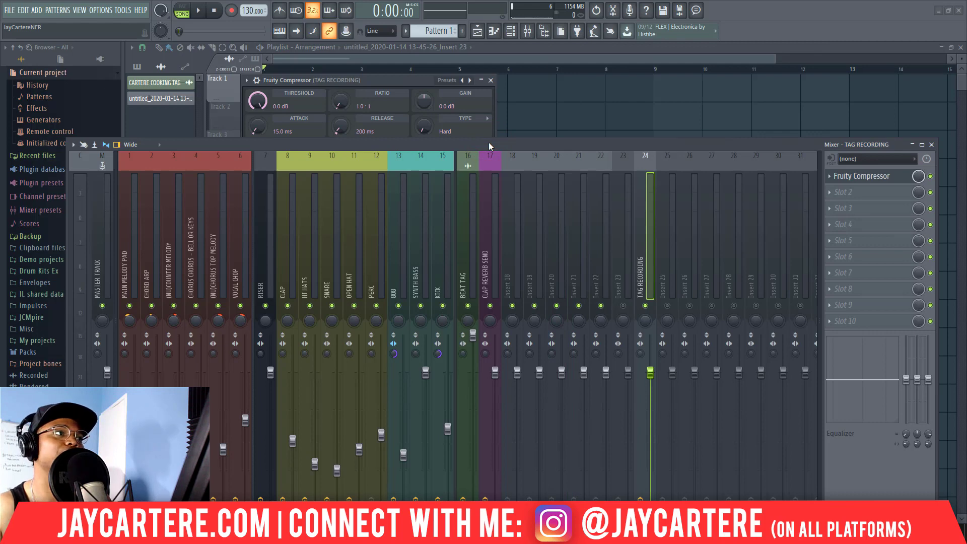
# Set the Fruity Compressor's threshold to -12.2 dB and its ratio to 2.0:1, auditioning the recorded clip
pyautogui.moveTo(427, 147); pyautogui.dragTo(821, 137)
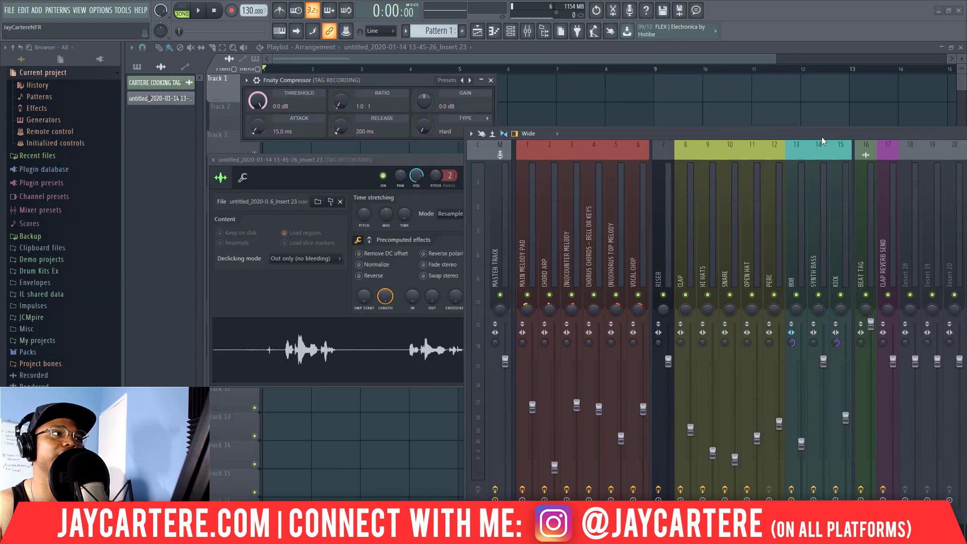
pyautogui.moveTo(382, 80); pyautogui.dragTo(568, 67)
pyautogui.moveTo(587, 131); pyautogui.dragTo(596, 152)
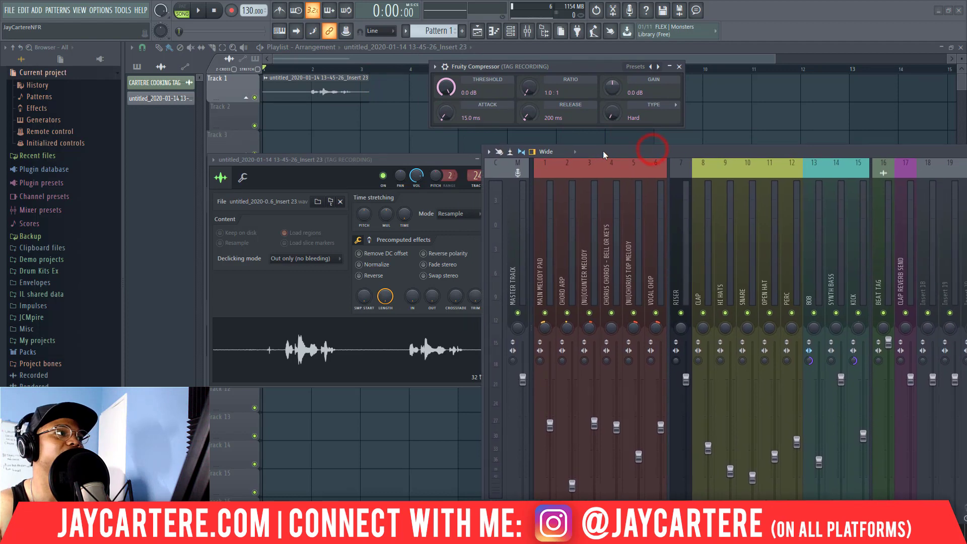
pyautogui.press('space')
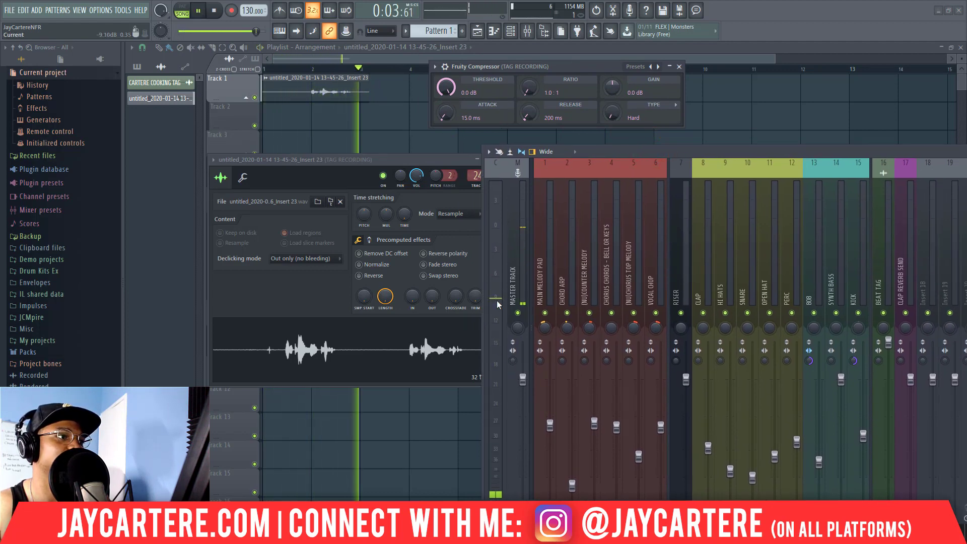
pyautogui.press('space')
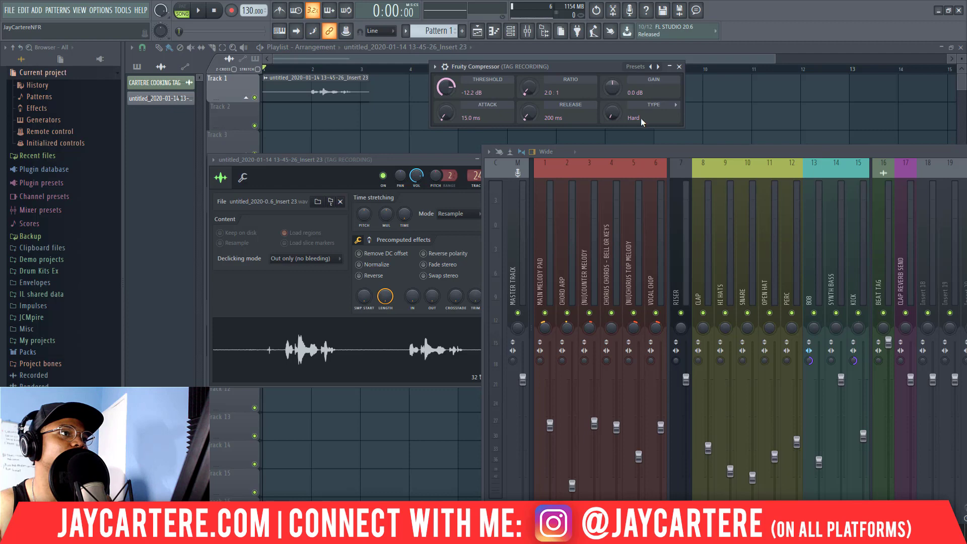
pyautogui.press('space')
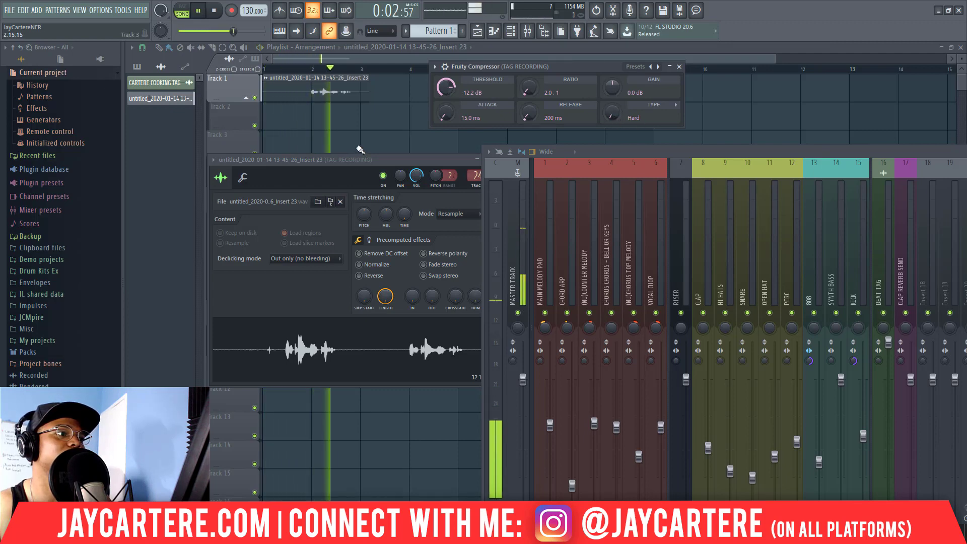
pyautogui.press('space')
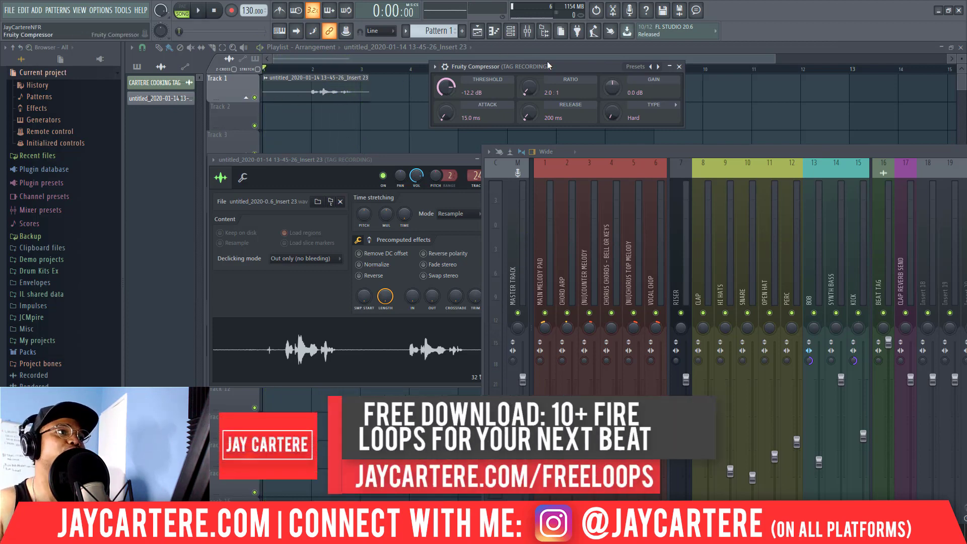
# Close the compressor and load Fruity Parametric EQ 2 into effect slot 2 of the TAG RECORDING track
pyautogui.moveTo(548, 65); pyautogui.dragTo(631, 74)
pyautogui.moveTo(688, 152); pyautogui.dragTo(688, 165)
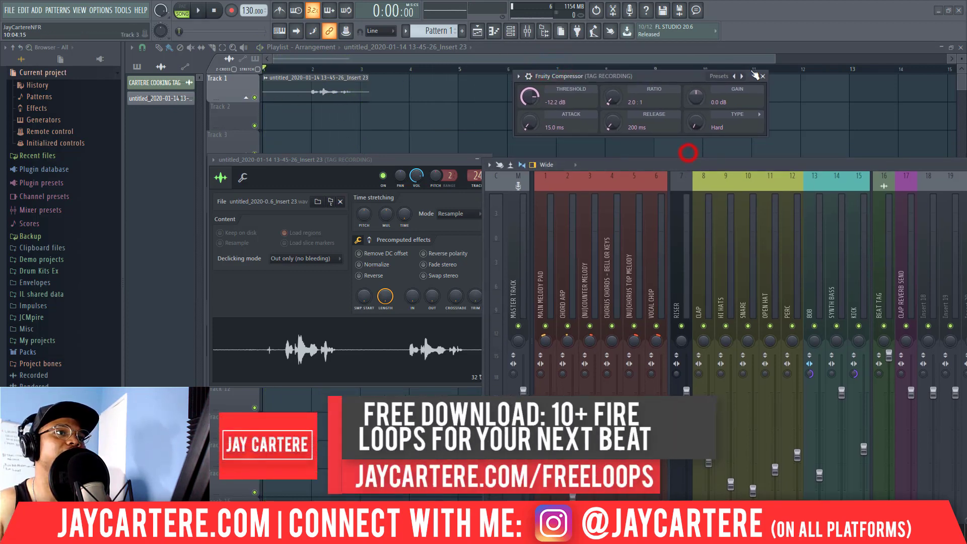
pyautogui.click(763, 76)
pyautogui.moveTo(748, 167); pyautogui.dragTo(248, 103)
pyautogui.click(779, 151)
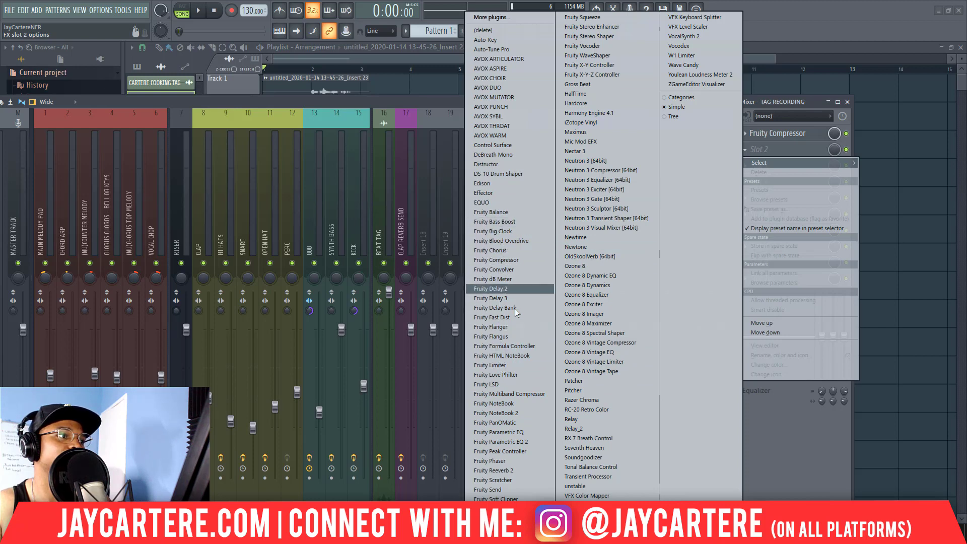
pyautogui.click(525, 441)
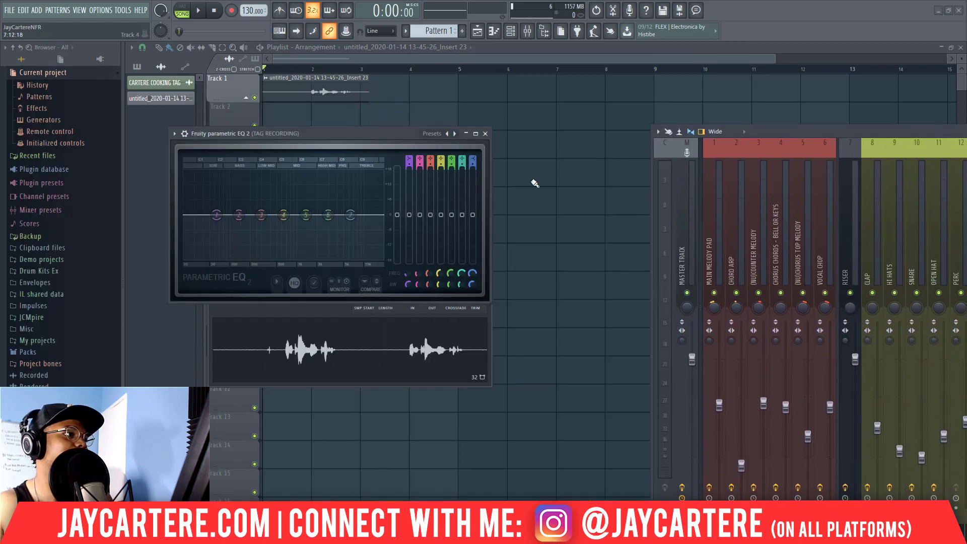
# Roll off the low end with EQ band 1 and slightly boost the band 7 high shelf, auditioning the clip
pyautogui.press('space')
pyautogui.moveTo(216, 215); pyautogui.dragTo(233, 254)
pyautogui.press('space')
pyautogui.moveTo(358, 216); pyautogui.dragTo(353, 209)
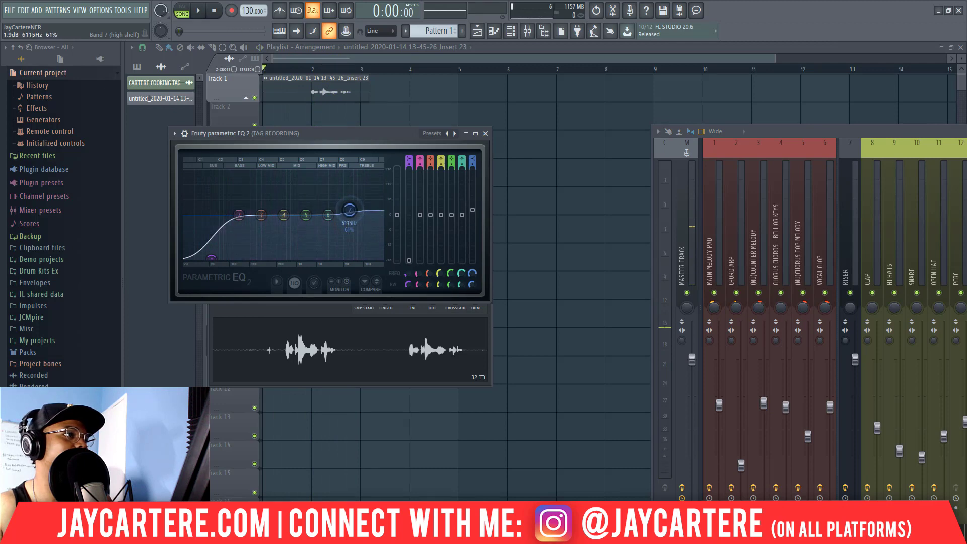
# Cut EQ band 4 by about 1.4 dB at 553 Hz while auditioning the clip, and close the EQ and clip settings
pyautogui.press('space')
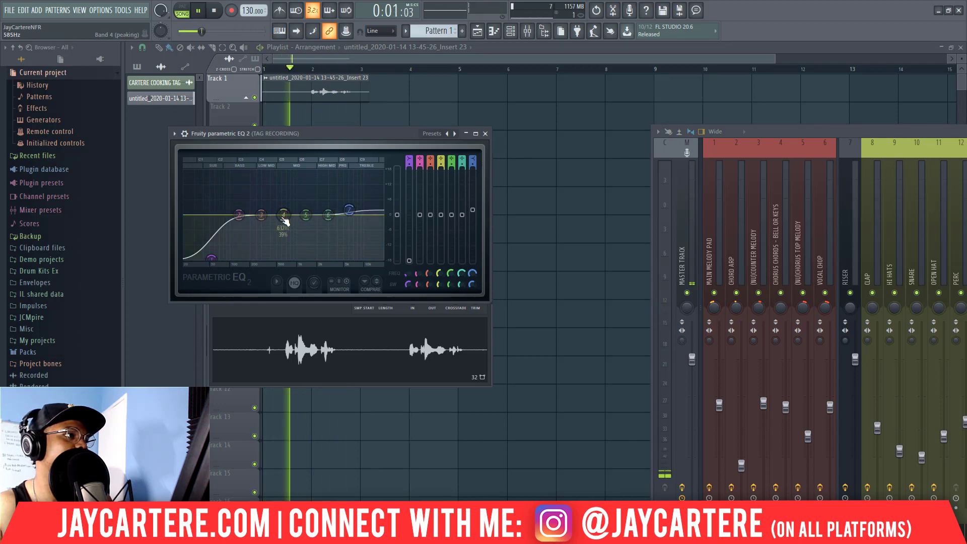
pyautogui.moveTo(283, 215); pyautogui.dragTo(280, 218)
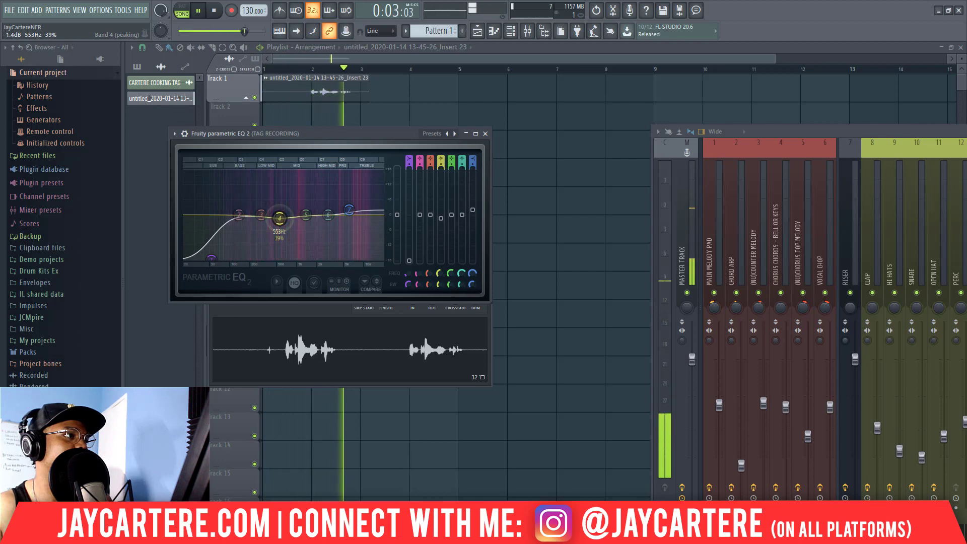
pyautogui.press('space')
pyautogui.click(485, 134)
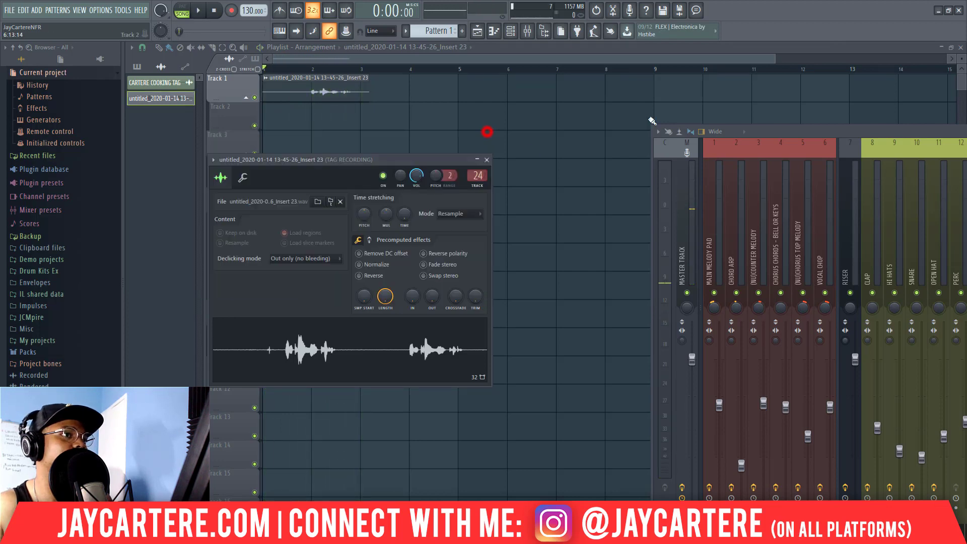
pyautogui.moveTo(782, 131); pyautogui.dragTo(601, 135)
pyautogui.click(486, 159)
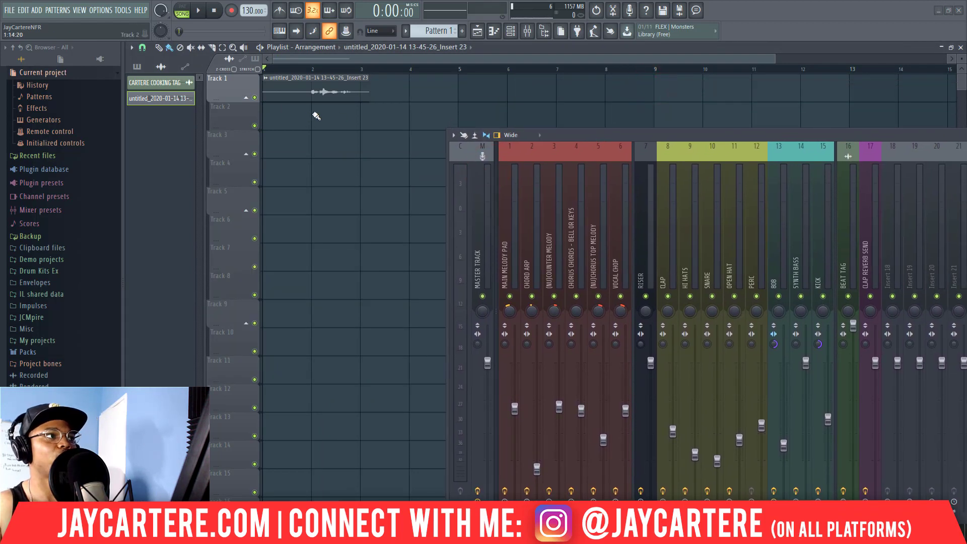
# Consolidate the processed tag clip on Track 1 and delete the muted original clip from Track 2
pyautogui.moveTo(375, 119); pyautogui.dragTo(379, 110)
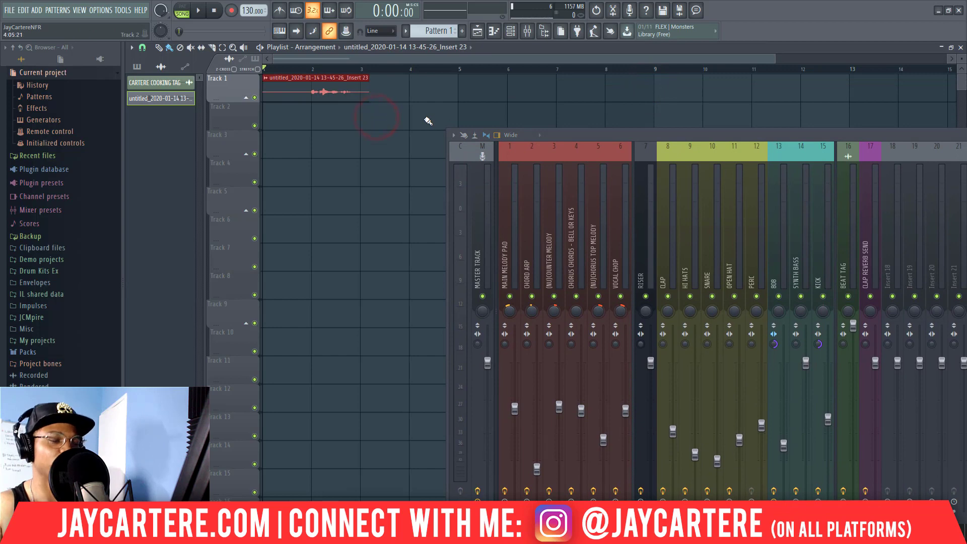
pyautogui.doubleClick(730, 137)
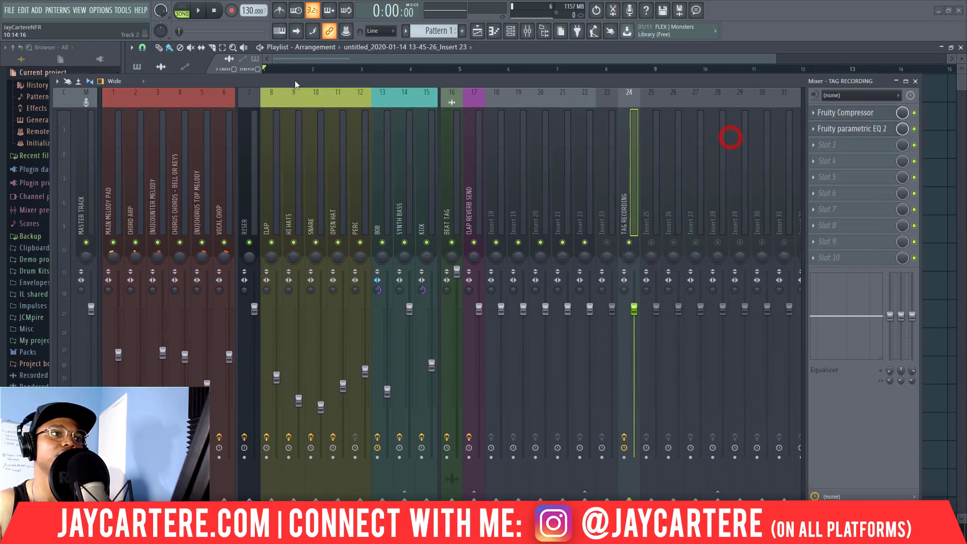
pyautogui.moveTo(730, 137); pyautogui.dragTo(812, 155)
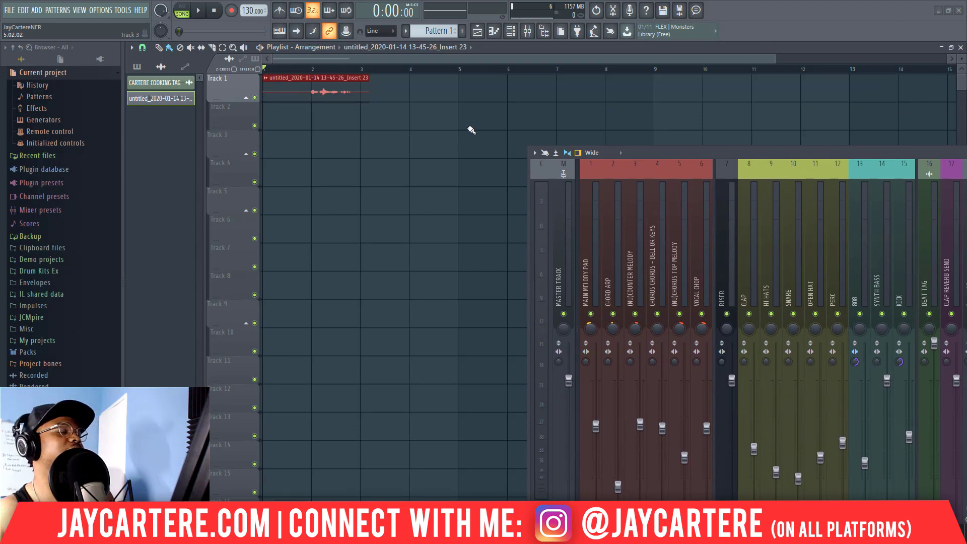
pyautogui.moveTo(385, 119); pyautogui.dragTo(296, 84)
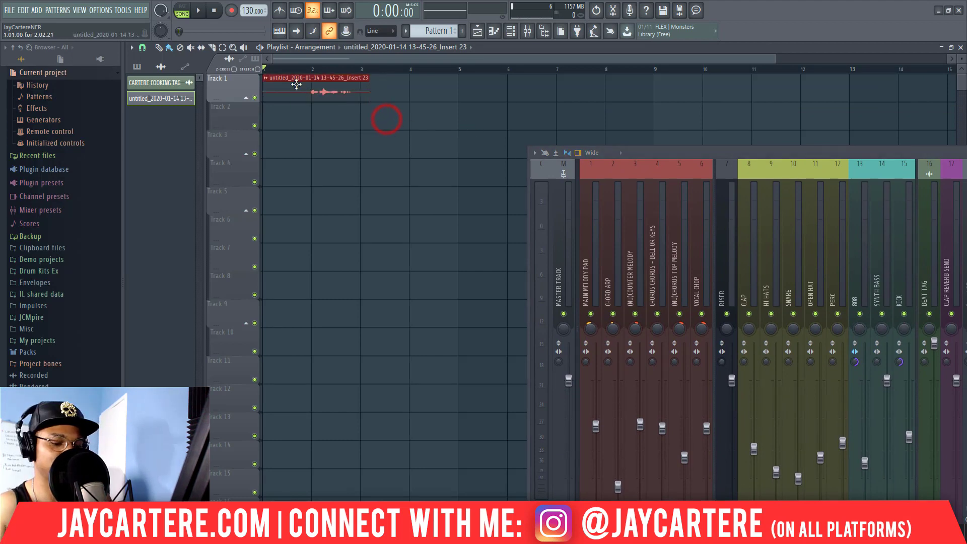
pyautogui.hotkey('ctrl', 'r')
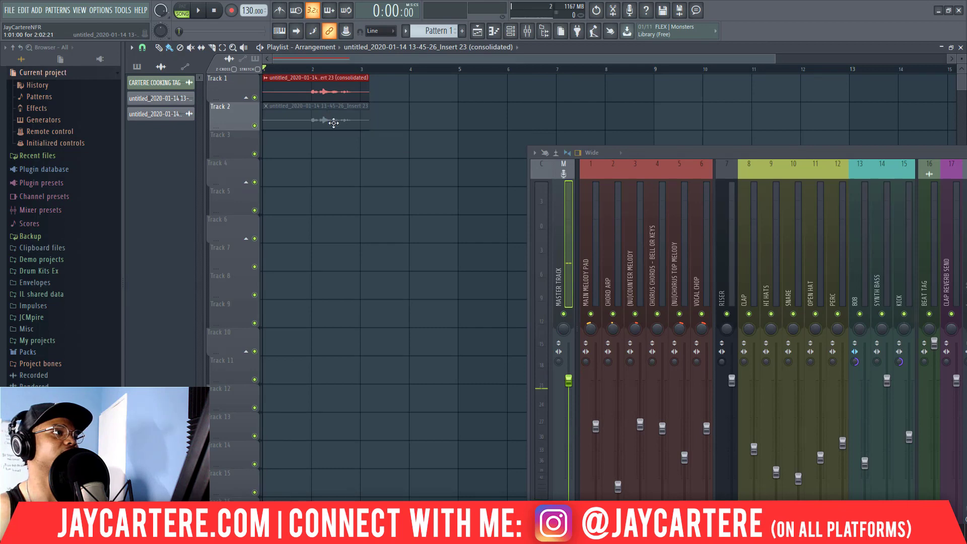
pyautogui.rightClick(327, 119)
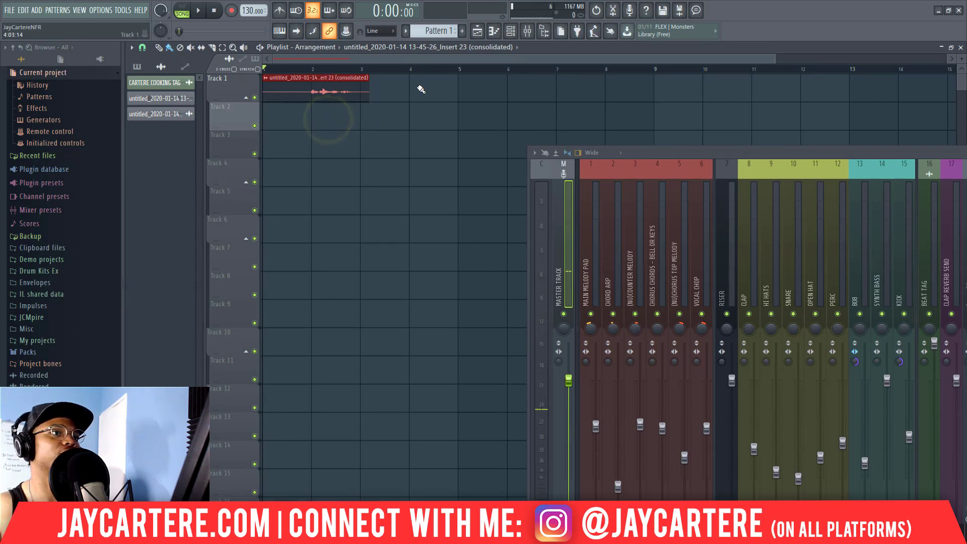
# Bypass Fruity Compressor and Fruity Parametric EQ 2 on the TAG RECORDING mixer track and audition the consolidated clip
pyautogui.doubleClick(706, 152)
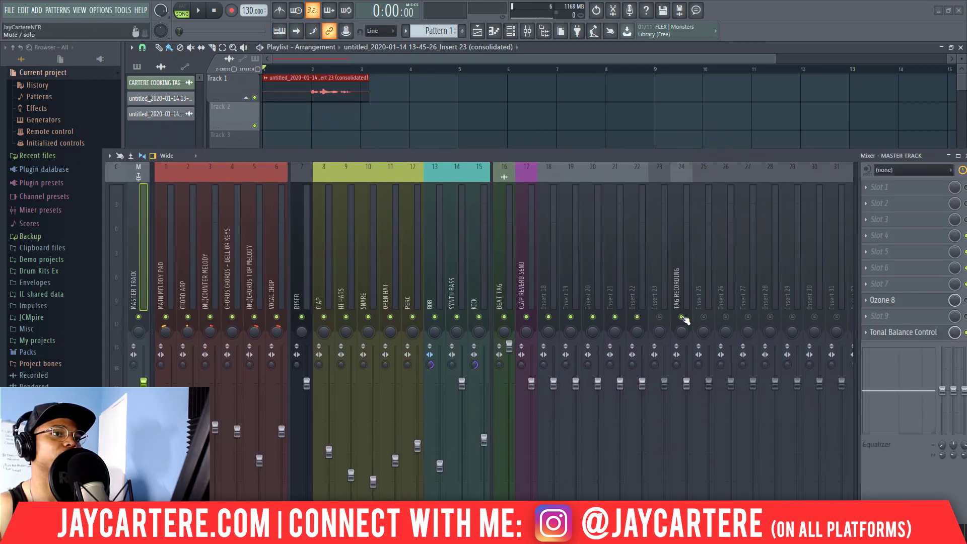
pyautogui.moveTo(739, 159); pyautogui.dragTo(667, 158)
pyautogui.click(603, 237)
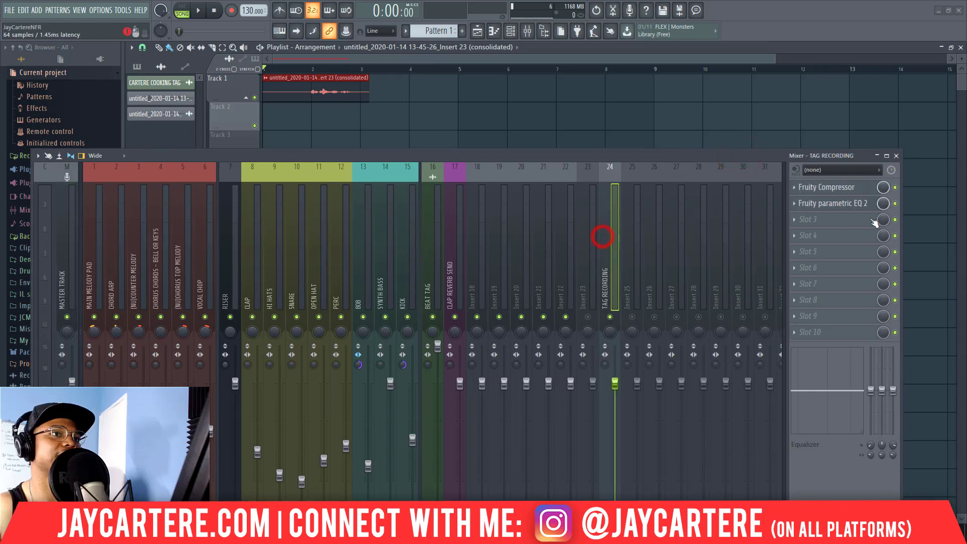
pyautogui.click(896, 188)
pyautogui.moveTo(659, 156); pyautogui.dragTo(660, 177)
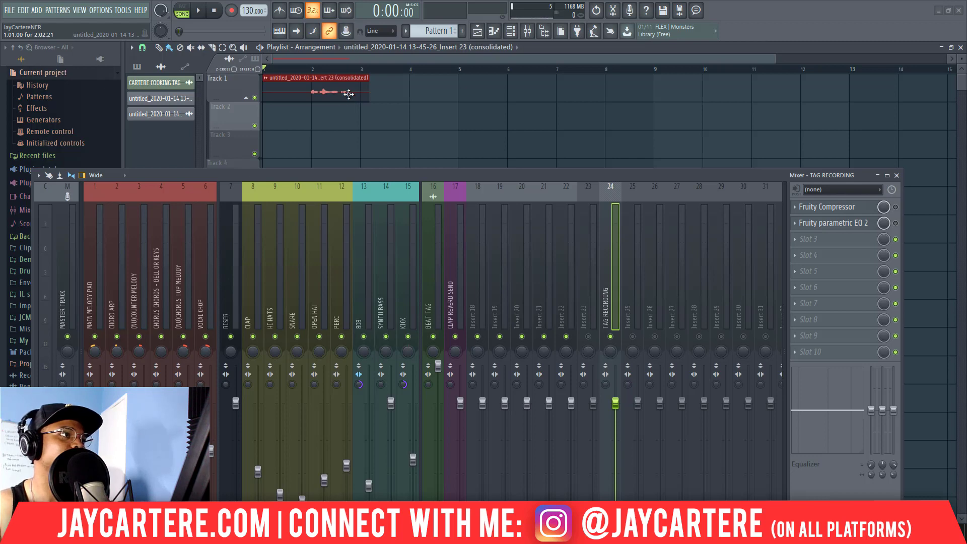
pyautogui.press('space')
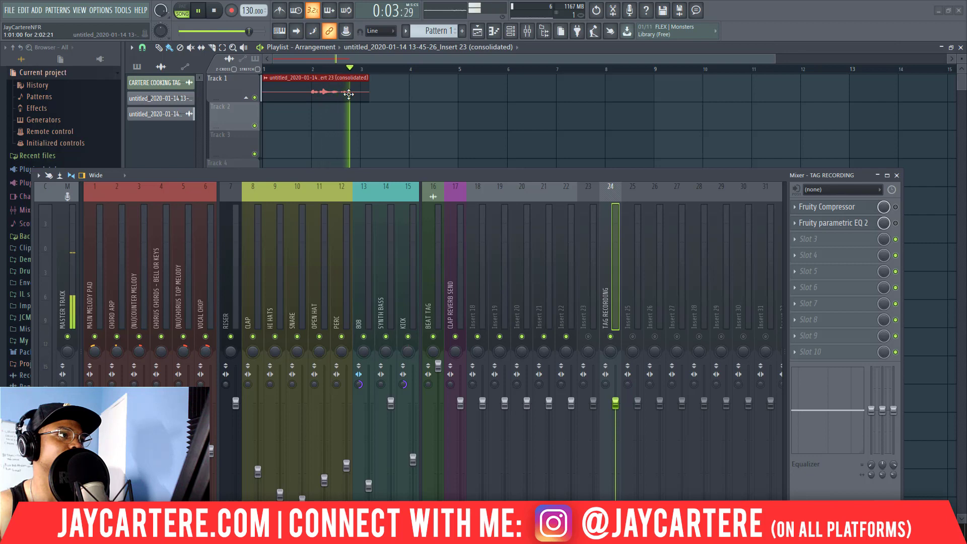
pyautogui.press('space')
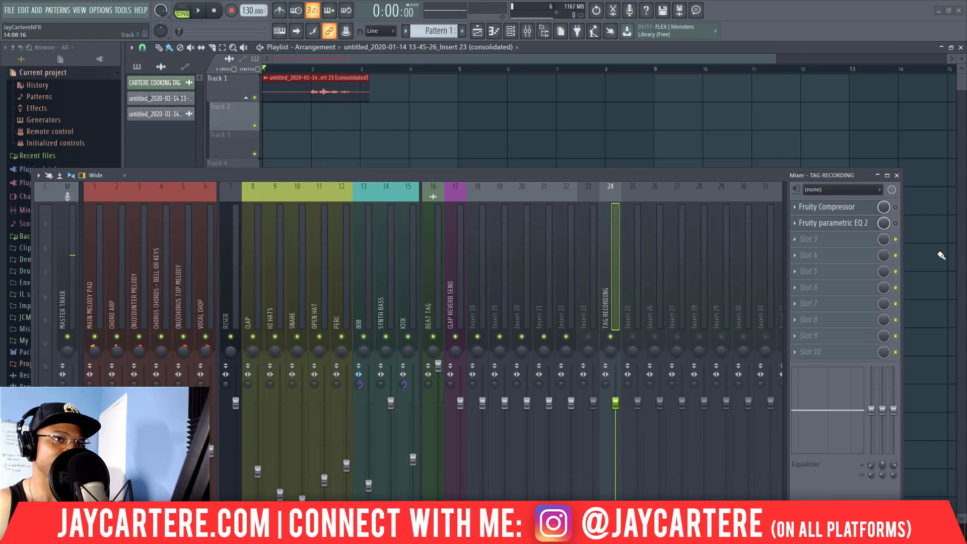
# Load Fruity Reeverb 2 into effect slot 3 of the TAG RECORDING mixer track
pyautogui.click(808, 242)
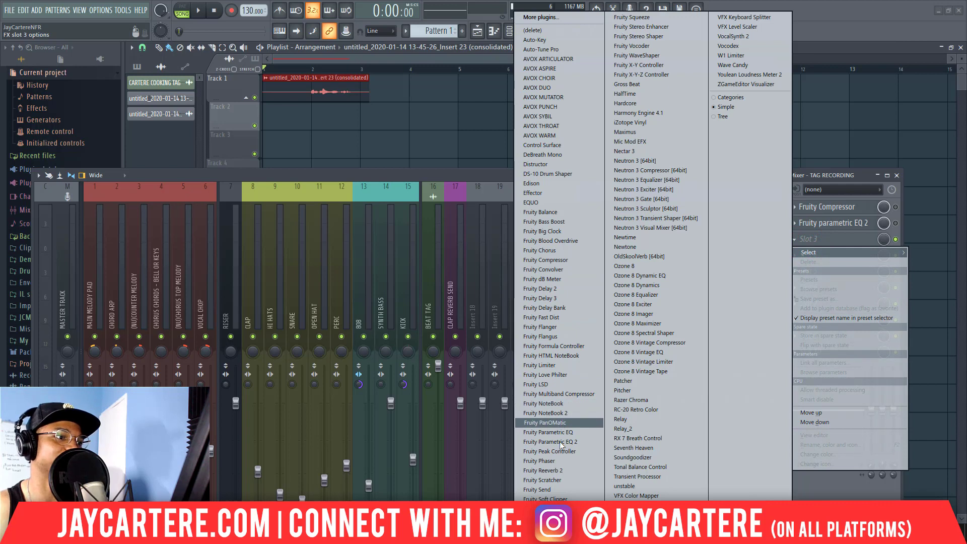
pyautogui.click(551, 472)
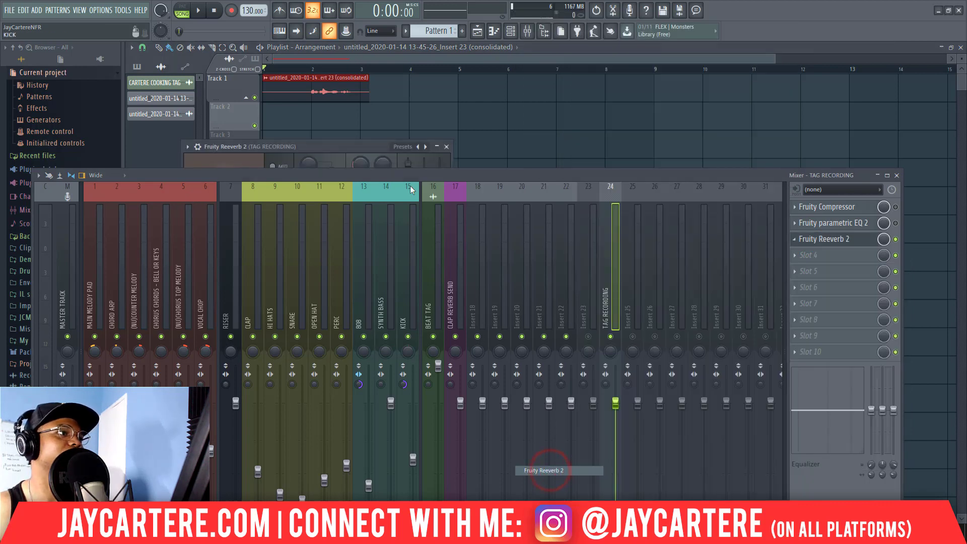
pyautogui.moveTo(413, 171); pyautogui.dragTo(472, 276)
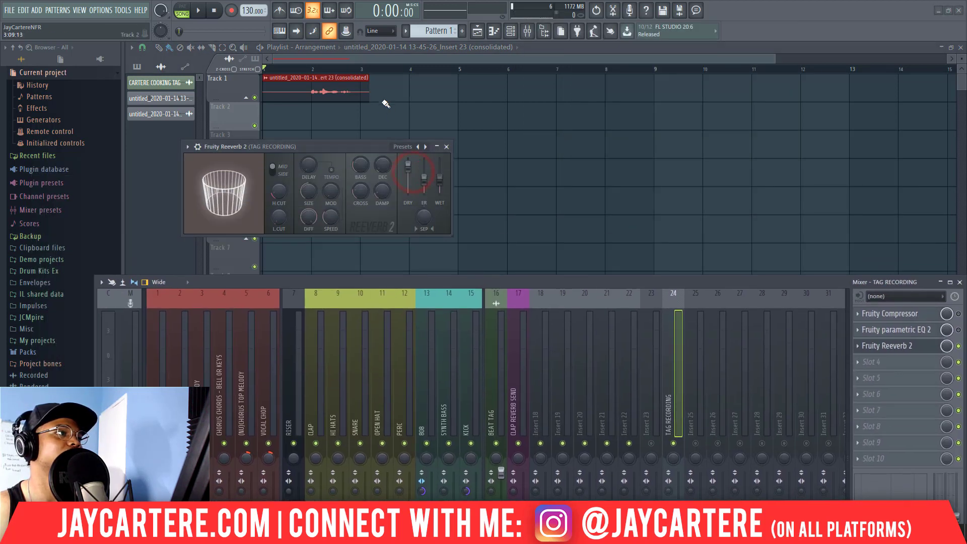
# Route the consolidated clip to mixer track 24 (TAG RECORDING) and audition it through the reverb
pyautogui.doubleClick(358, 95)
pyautogui.scroll(20, 474, 191)
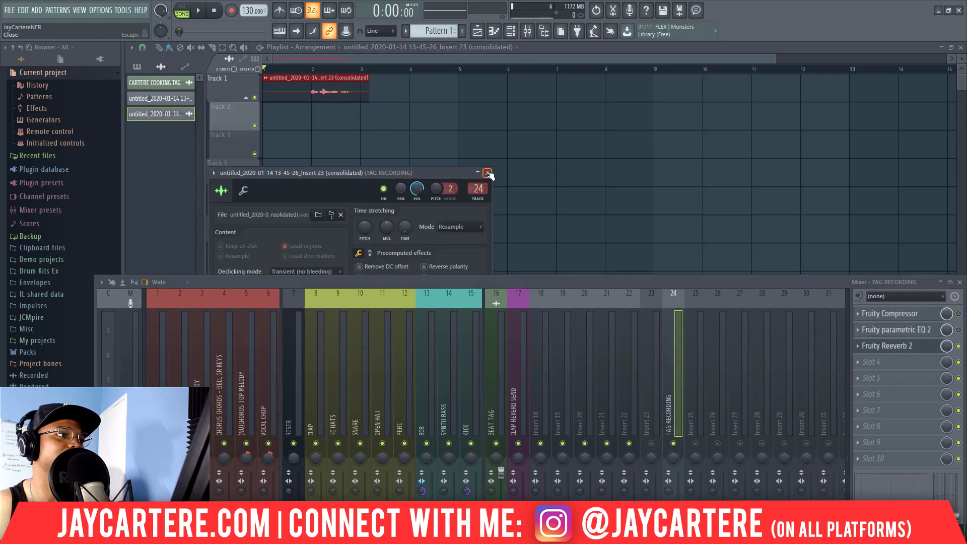
pyautogui.click(487, 173)
pyautogui.moveTo(491, 282); pyautogui.dragTo(465, 147)
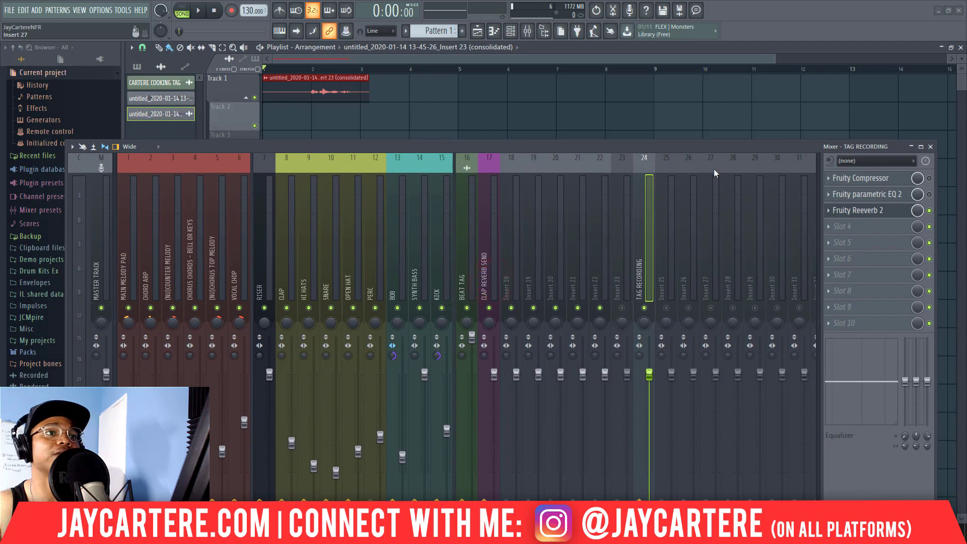
pyautogui.moveTo(641, 150); pyautogui.dragTo(607, 186)
pyautogui.press('space')
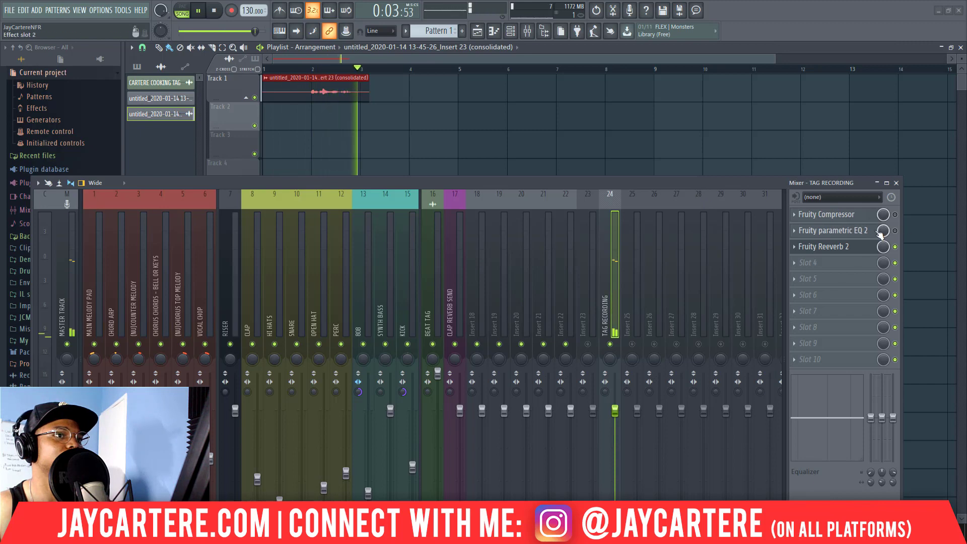
pyautogui.press('space')
# Adjust the room size in Fruity Reeverb 2 while auditioning the clip, and close the reverb
pyautogui.click(839, 247)
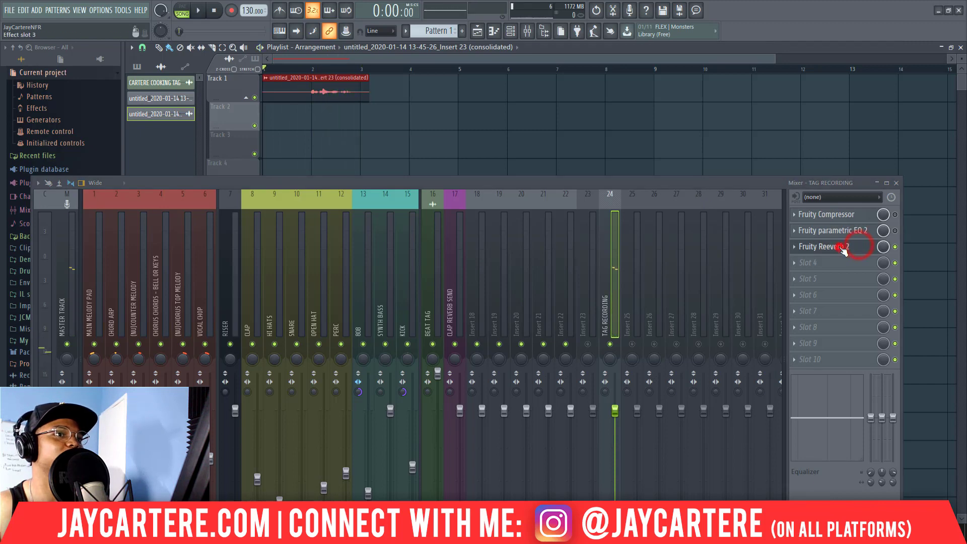
pyautogui.moveTo(578, 184); pyautogui.dragTo(719, 297)
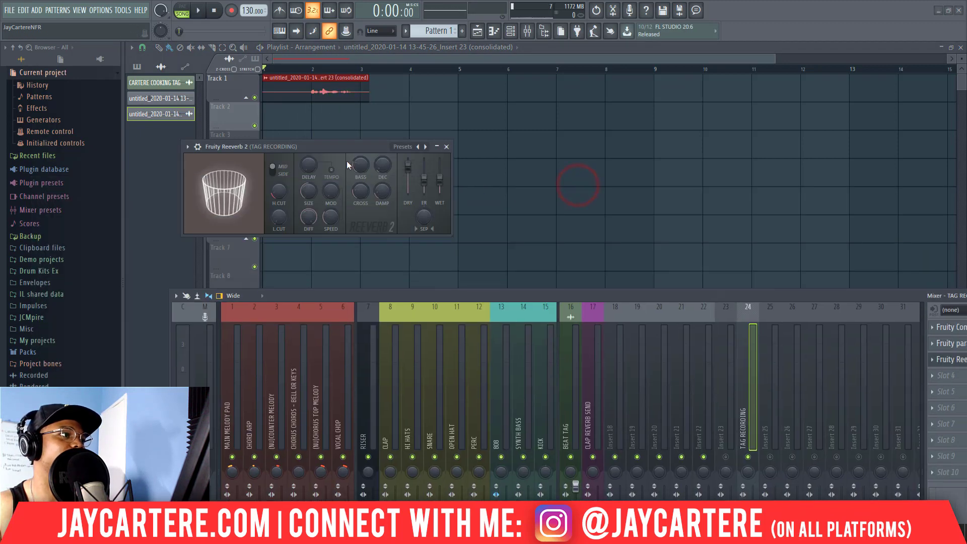
pyautogui.moveTo(336, 143); pyautogui.dragTo(490, 104)
pyautogui.moveTo(460, 148); pyautogui.dragTo(458, 143)
pyautogui.press('space')
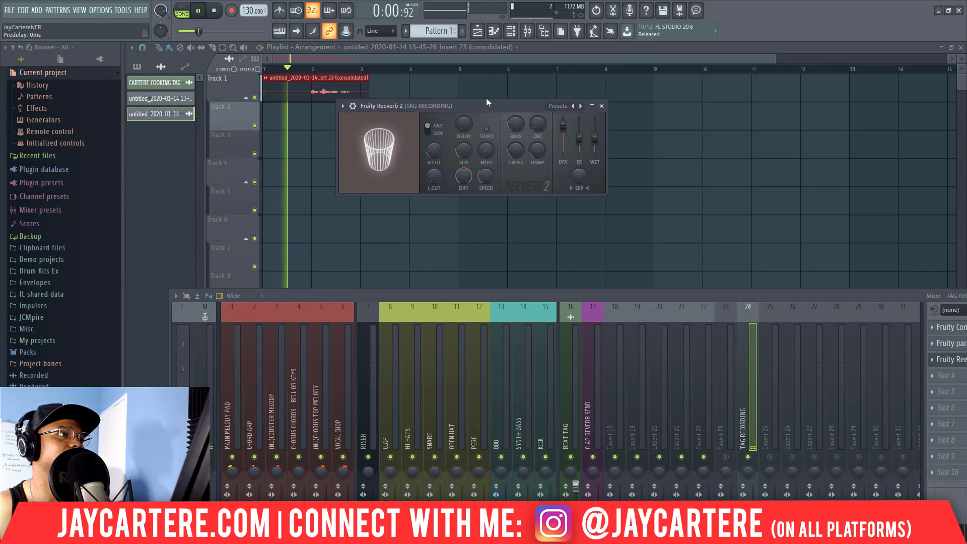
pyautogui.moveTo(499, 103); pyautogui.dragTo(544, 94)
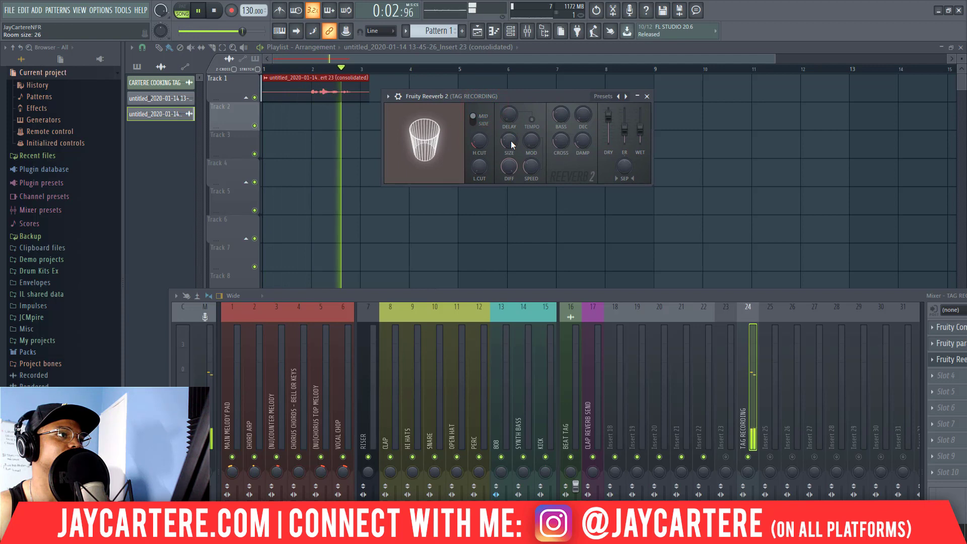
pyautogui.moveTo(510, 141); pyautogui.dragTo(511, 146)
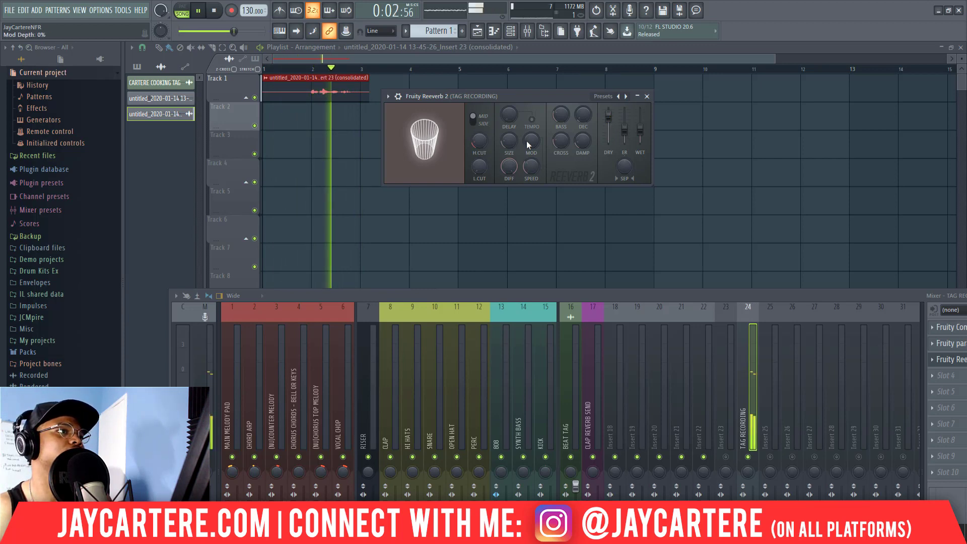
pyautogui.press('space')
pyautogui.click(647, 97)
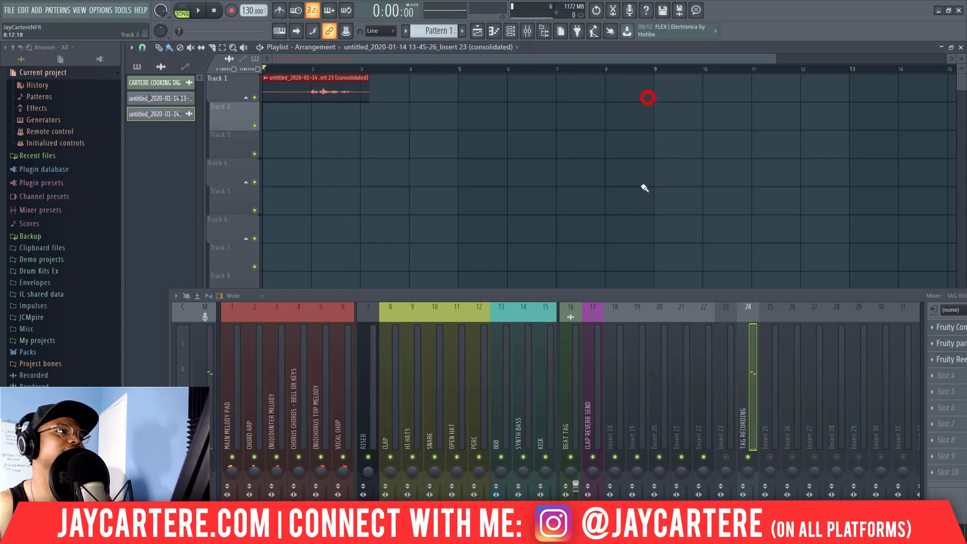
# Consolidate the reverb-processed clip over a time selection from bar 1 to bar 4, and delete the muted original from Track 2
pyautogui.moveTo(689, 296); pyautogui.dragTo(506, 217)
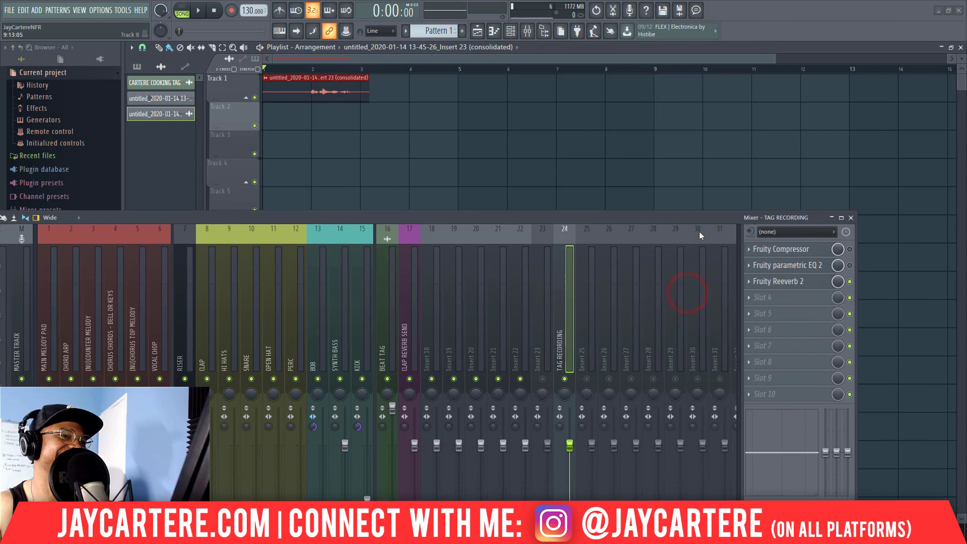
pyautogui.moveTo(632, 217); pyautogui.dragTo(682, 221)
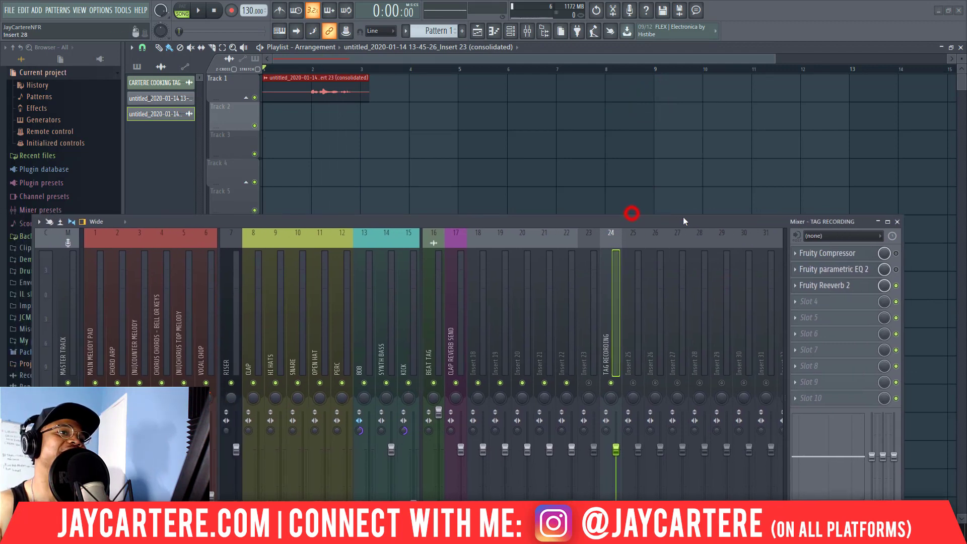
pyautogui.moveTo(456, 159); pyautogui.dragTo(297, 79)
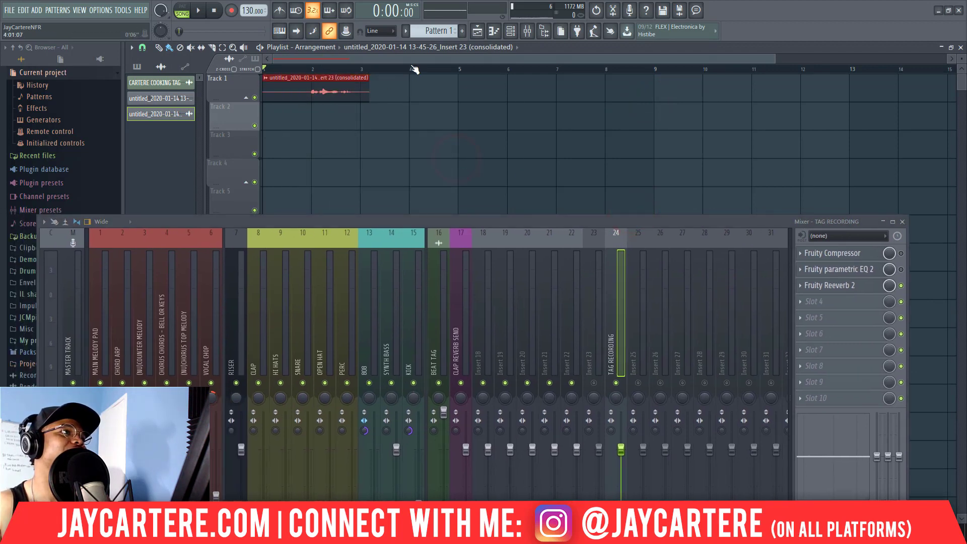
pyautogui.moveTo(410, 68); pyautogui.dragTo(263, 91)
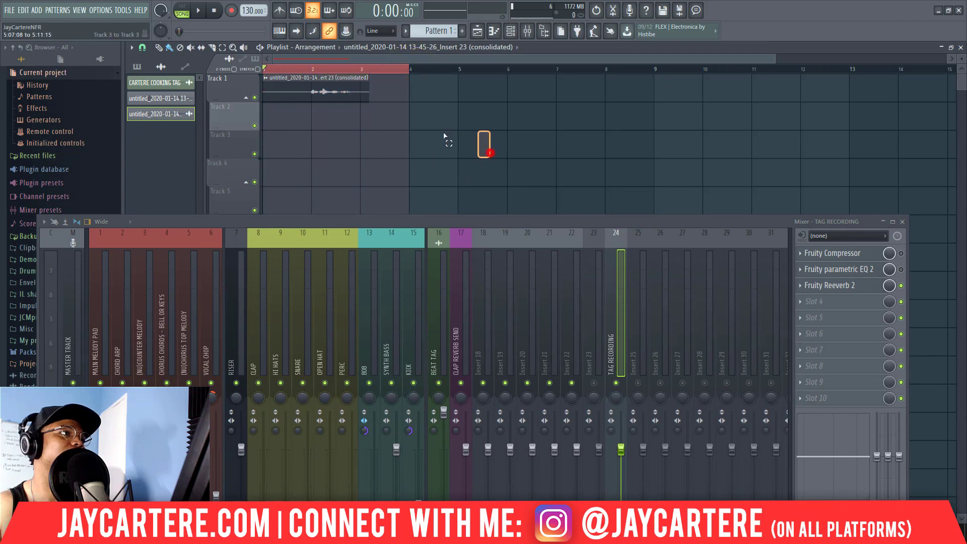
pyautogui.moveTo(488, 151); pyautogui.dragTo(302, 77)
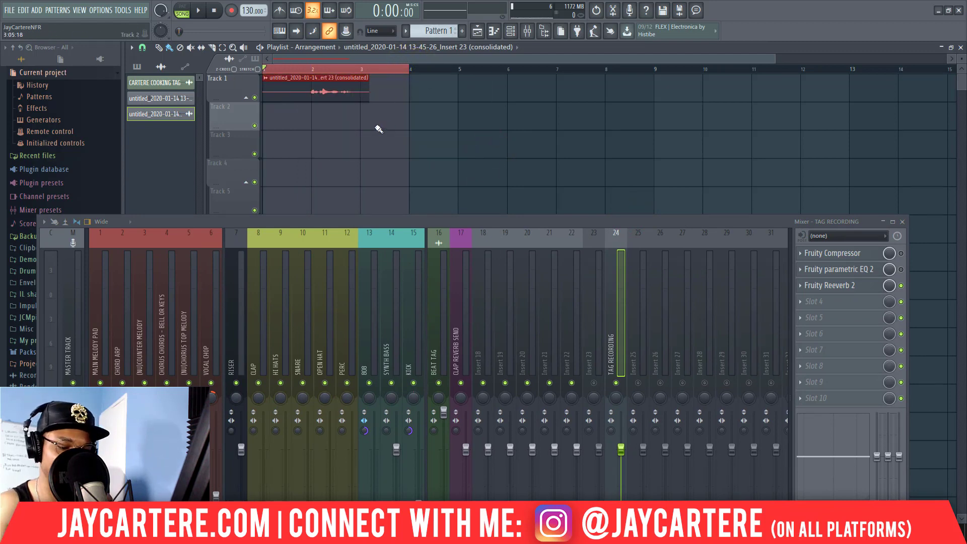
pyautogui.hotkey('ctrl', 'r')
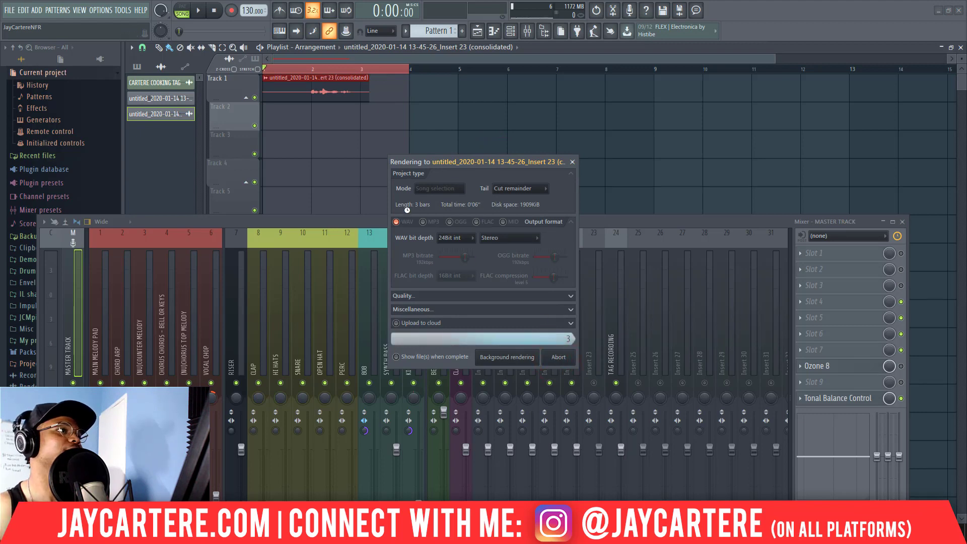
pyautogui.rightClick(354, 130)
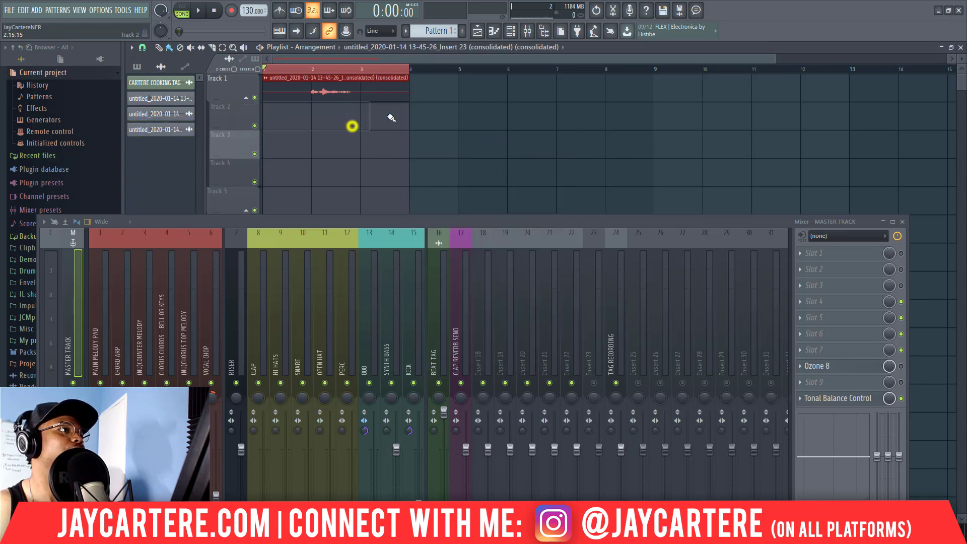
# Route the consolidated clip on Track 1 to mixer track 24 (TAG RECORDING) and audition it
pyautogui.click(611, 324)
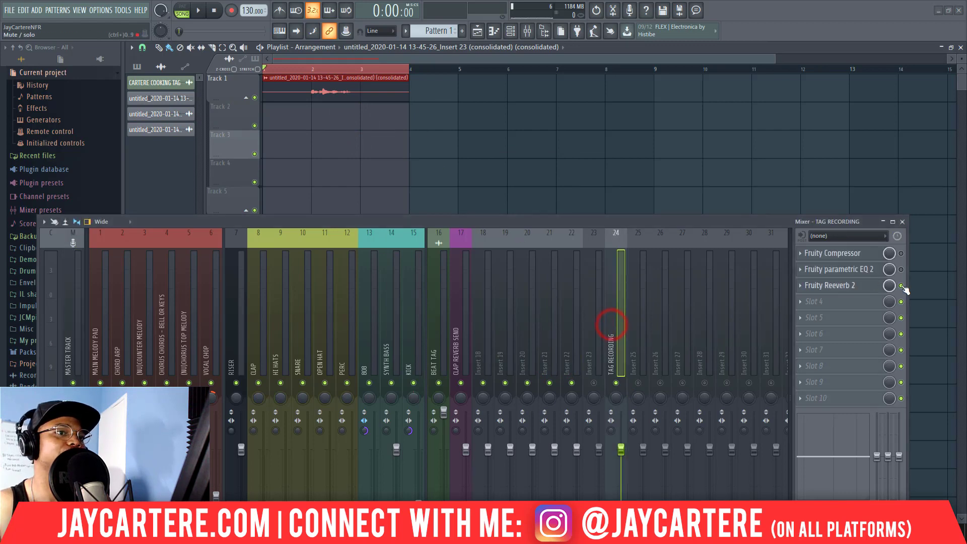
pyautogui.doubleClick(380, 93)
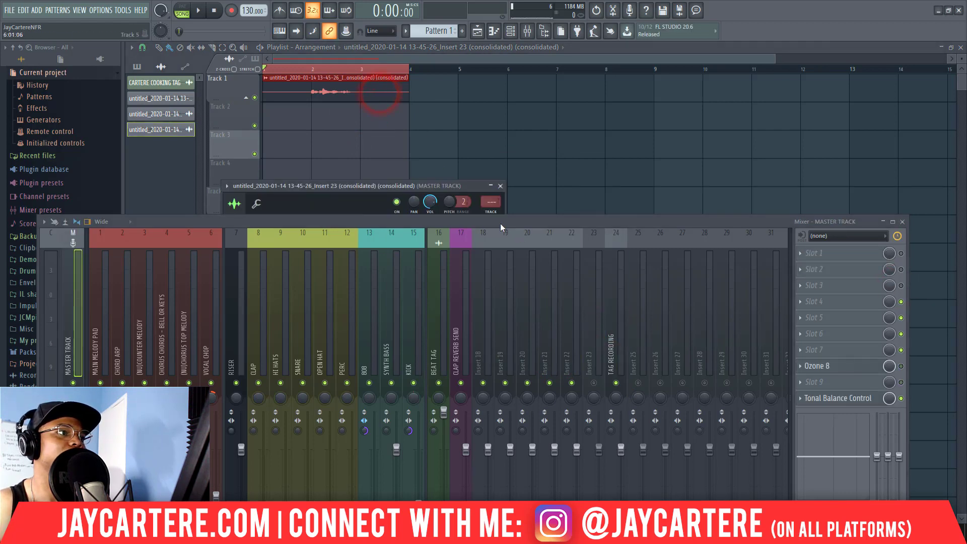
pyautogui.moveTo(500, 222); pyautogui.dragTo(557, 279)
pyautogui.moveTo(491, 202); pyautogui.dragTo(491, 192)
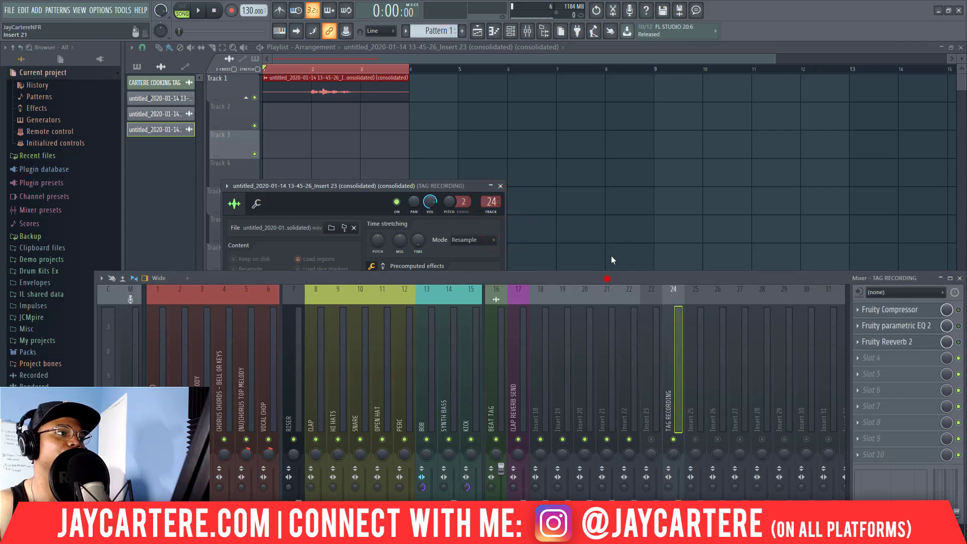
pyautogui.click(607, 278)
pyautogui.moveTo(584, 194); pyautogui.dragTo(966, 187)
pyautogui.press('space')
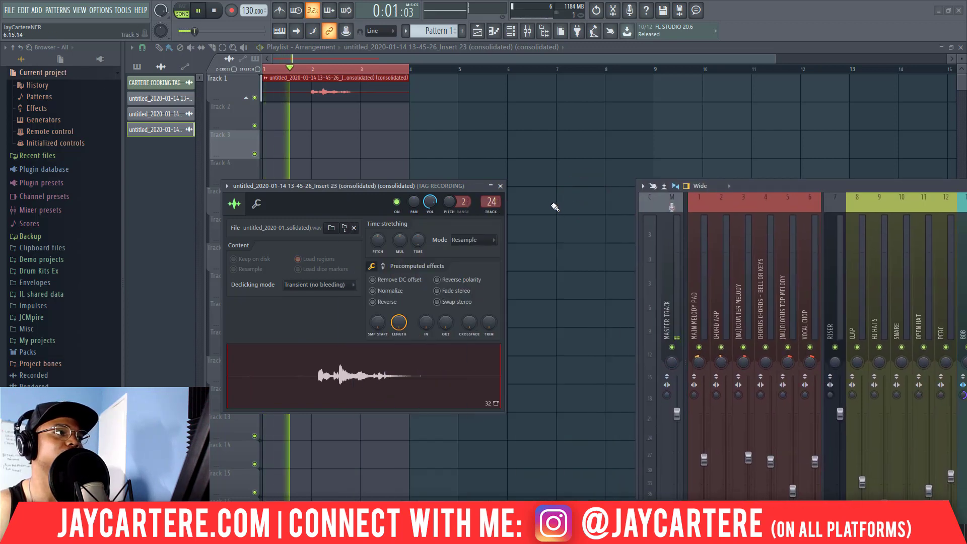
pyautogui.click(500, 186)
pyautogui.click(296, 130)
pyautogui.press('space')
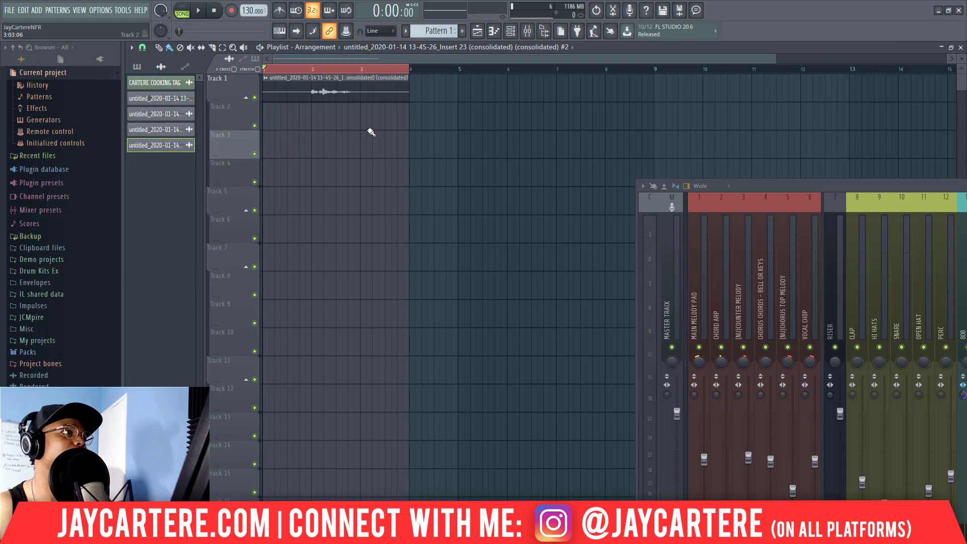
# Place a copy of the consolidated clip on Track 2 at bar 1 and make it unique
pyautogui.moveTo(321, 120); pyautogui.dragTo(278, 110)
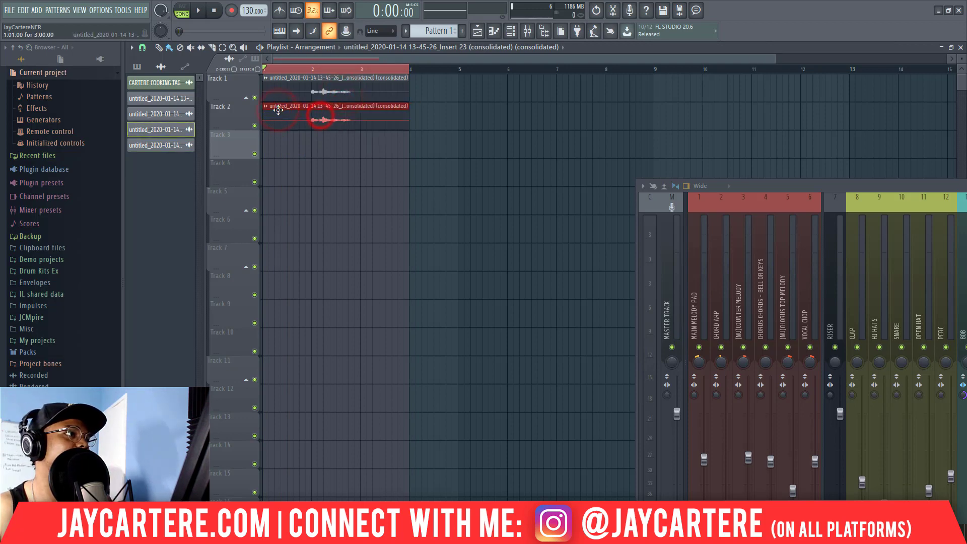
pyautogui.click(268, 108)
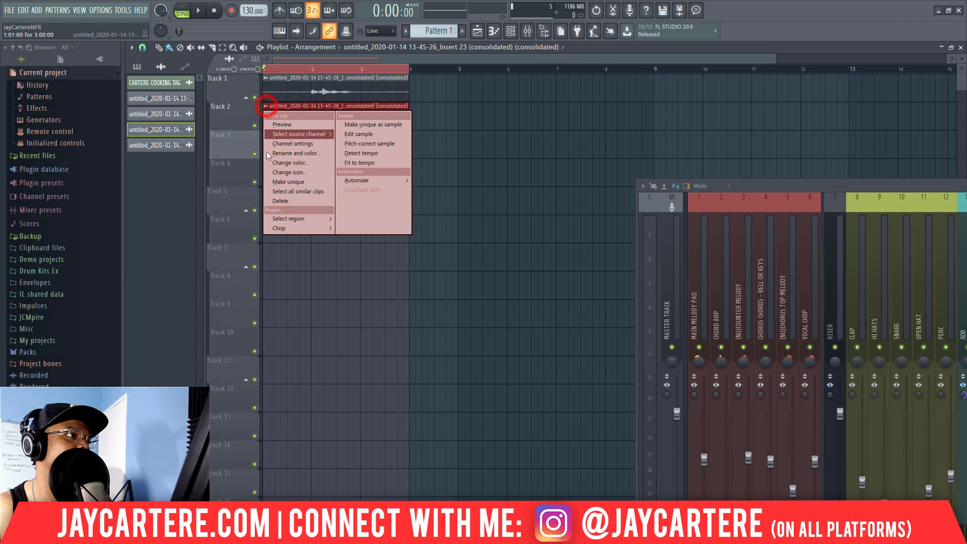
pyautogui.click(286, 182)
# Reverse the audio of the unique clip on Track 2 and close its channel settings
pyautogui.doubleClick(296, 110)
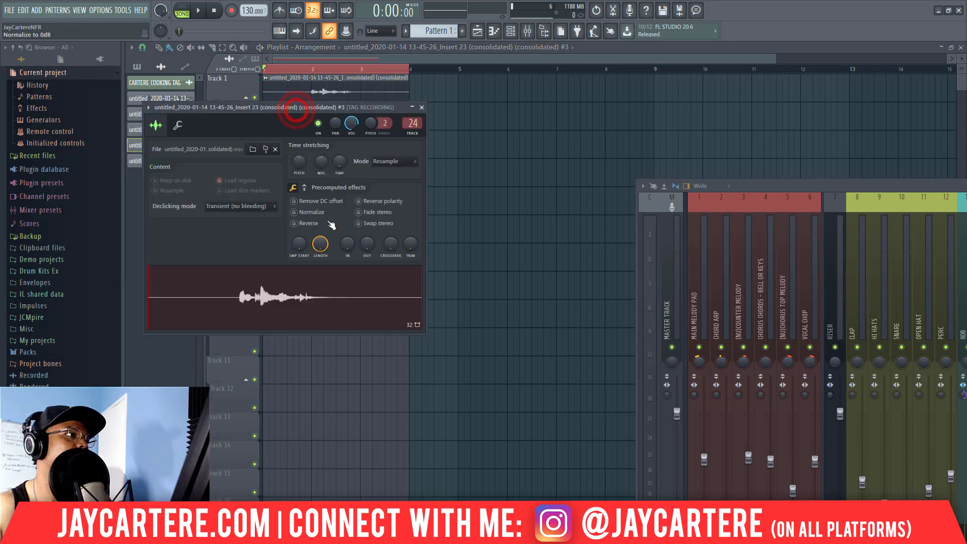
pyautogui.click(308, 224)
pyautogui.click(422, 108)
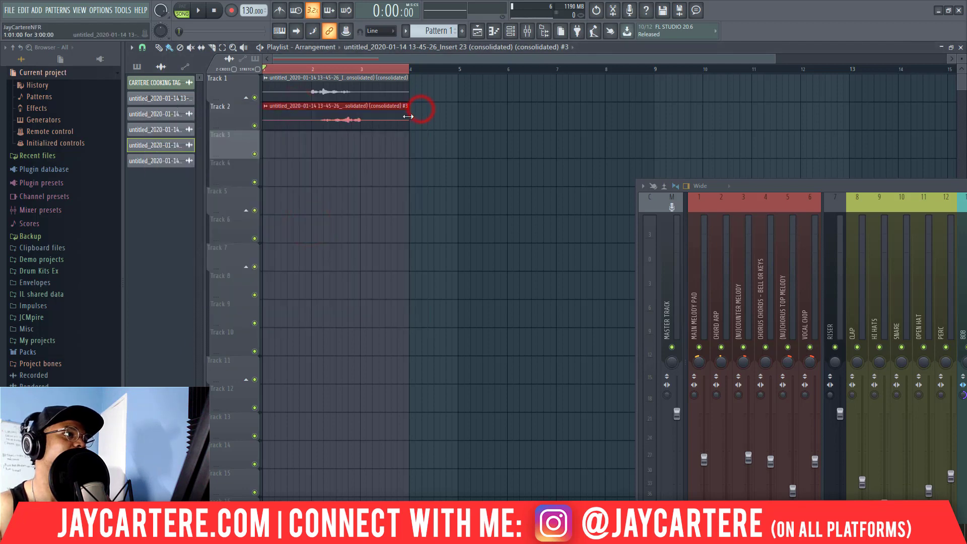
# Trim the reversed Track 2 clip to a 0:12:00 length, position it at 1:05:00 before the vocal, and audition both clips
pyautogui.moveTo(407, 117); pyautogui.dragTo(330, 117)
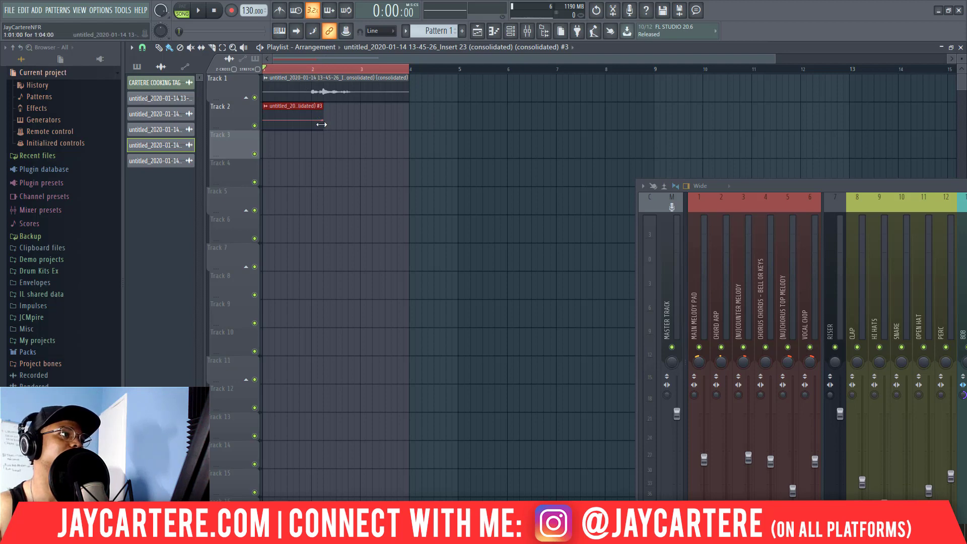
pyautogui.press('space')
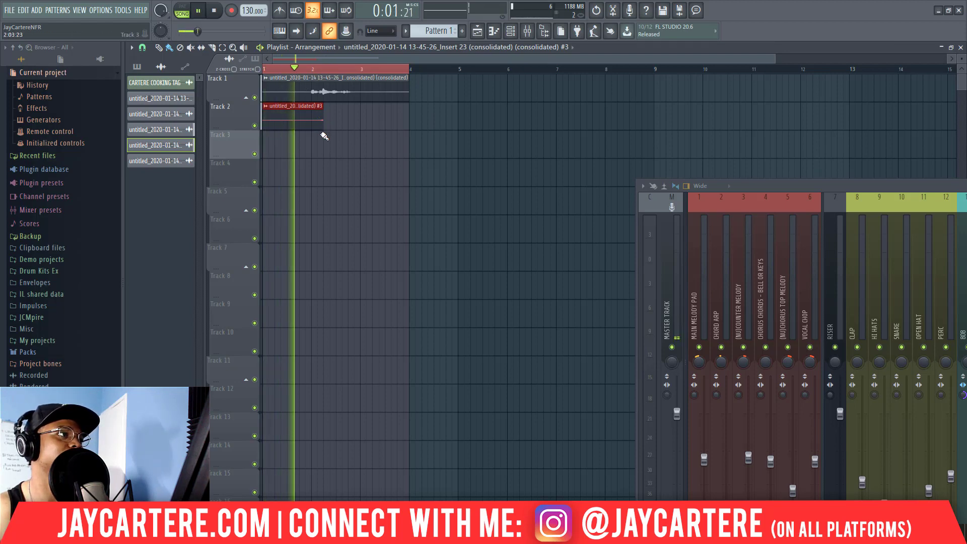
pyautogui.press('space')
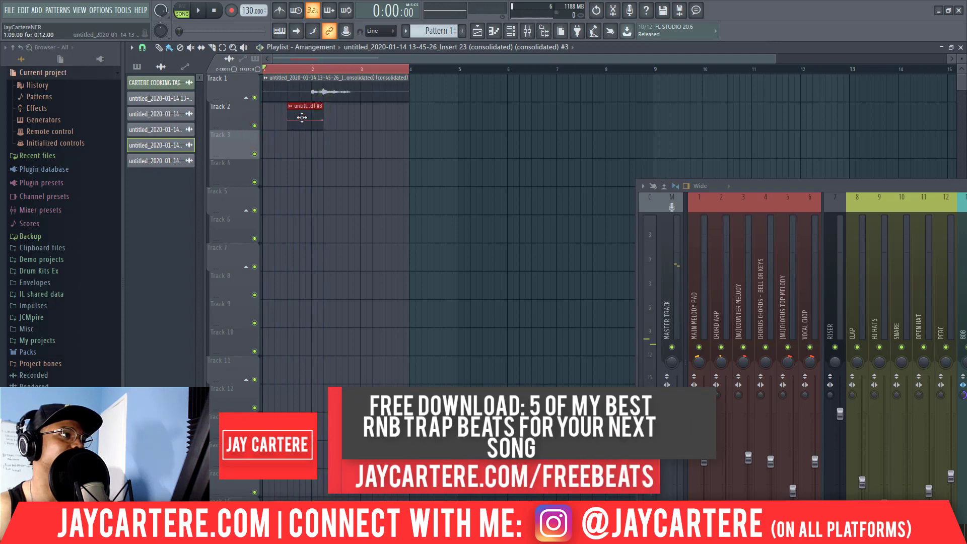
pyautogui.moveTo(302, 118); pyautogui.dragTo(292, 117)
pyautogui.press('space')
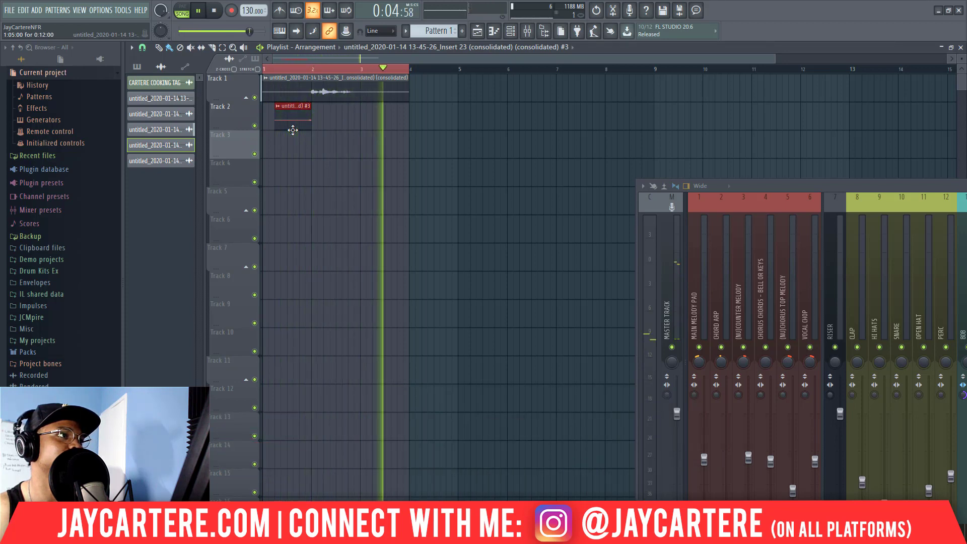
pyautogui.press('space')
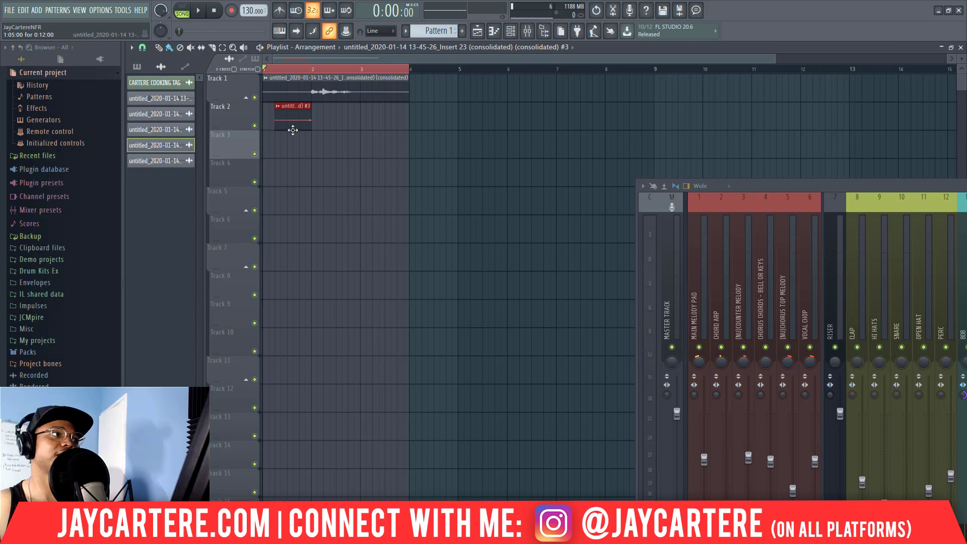
# Consolidate the vocal and reversed clips together, mute Track 2 and Track 3, and audition the consolidated clip on Track 1
pyautogui.moveTo(411, 144); pyautogui.dragTo(281, 76)
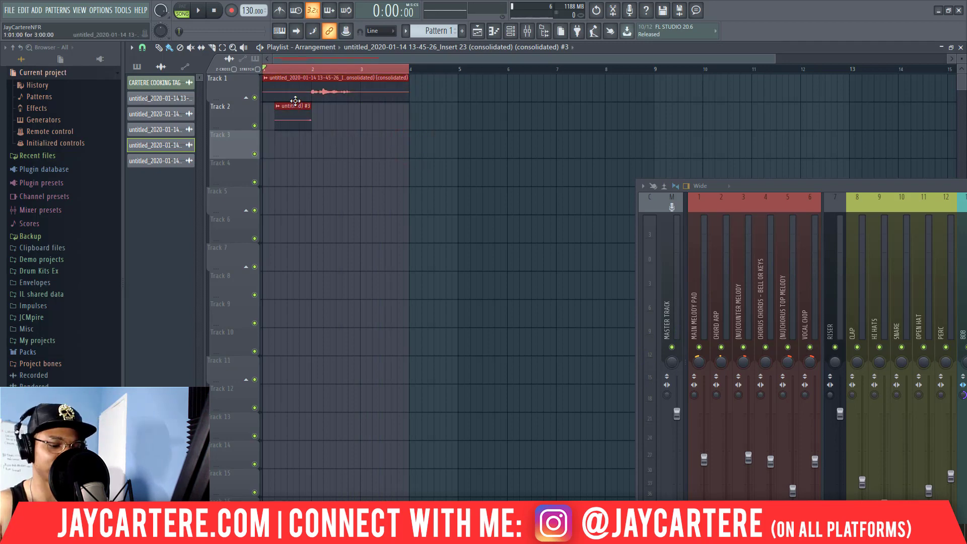
pyautogui.hotkey('ctrl', 'r')
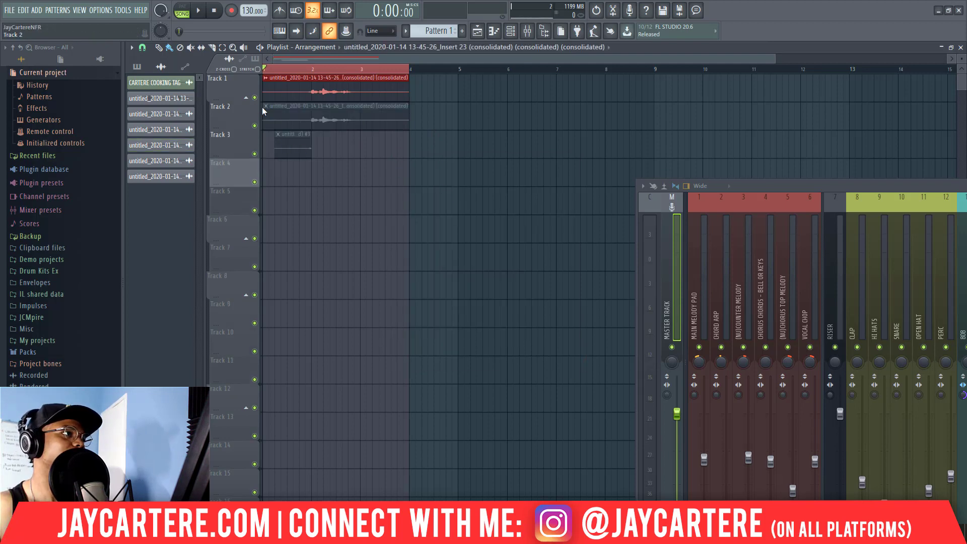
pyautogui.click(254, 126)
pyautogui.click(254, 153)
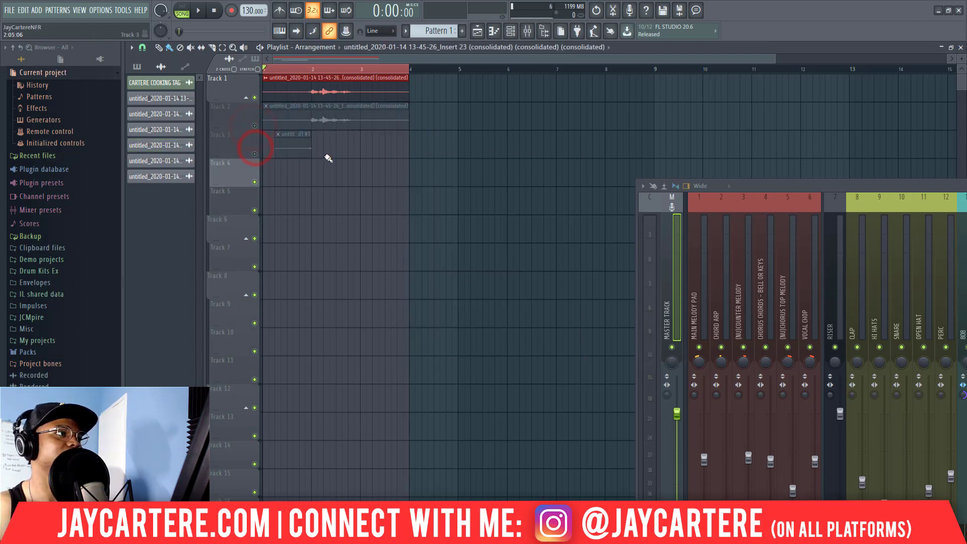
pyautogui.press('space')
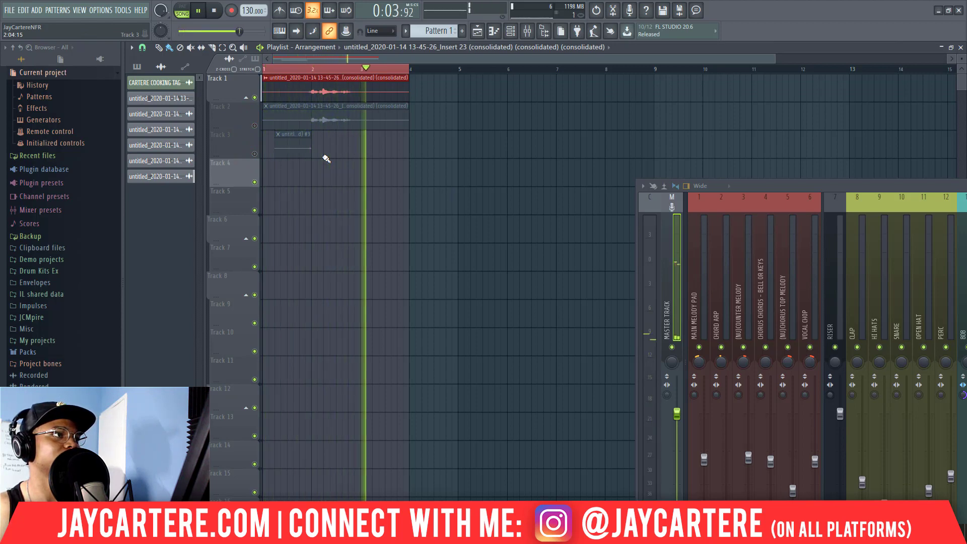
pyautogui.press('space')
# Route the newly consolidated Track 1 clip to mixer track 16 (BEAT TAG)
pyautogui.moveTo(777, 185); pyautogui.dragTo(349, 152)
pyautogui.doubleClick(353, 85)
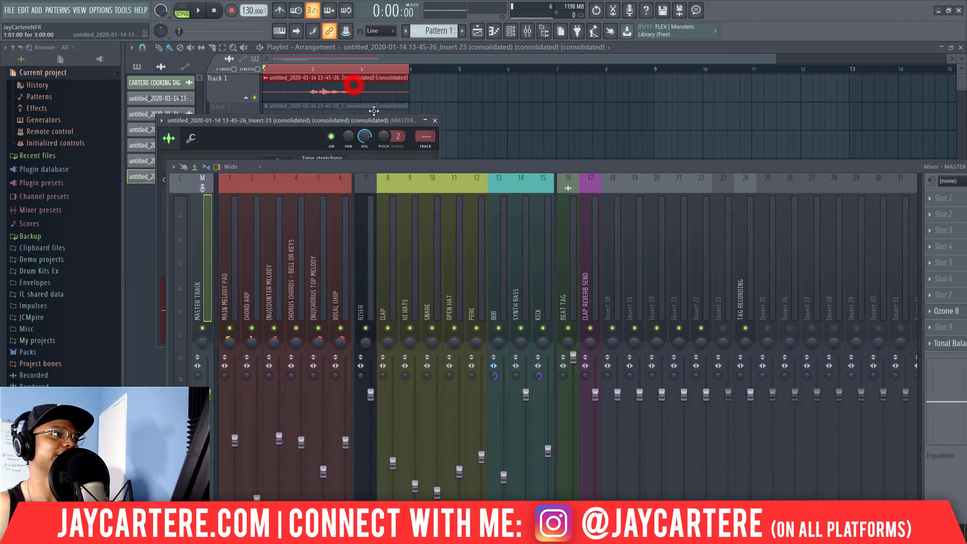
pyautogui.click(455, 167)
pyautogui.moveTo(426, 137); pyautogui.dragTo(425, 117)
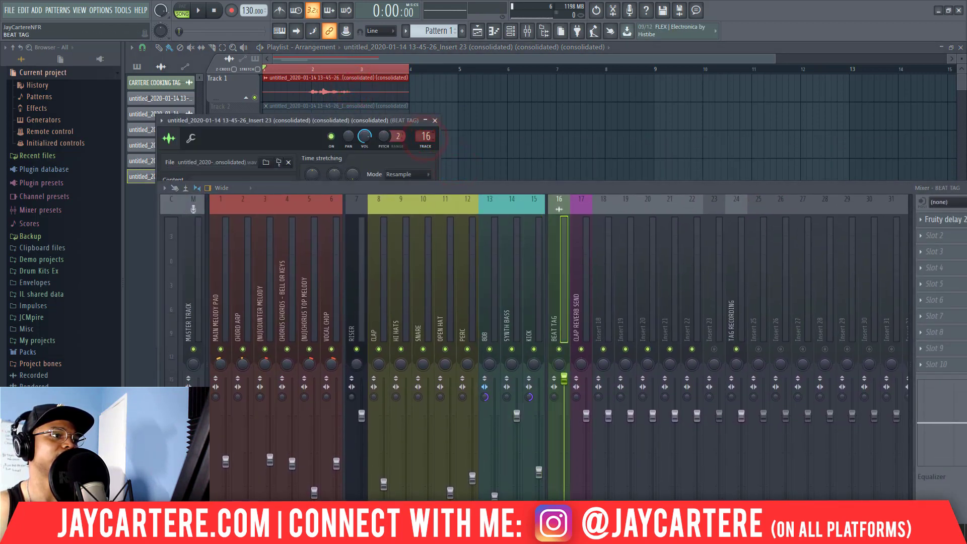
# Examine the Fruity delay 2 settings in slot 1 of the BEAT TAG mixer track, and close the plugin and the clip's channel settings
pyautogui.moveTo(592, 184); pyautogui.dragTo(454, 119)
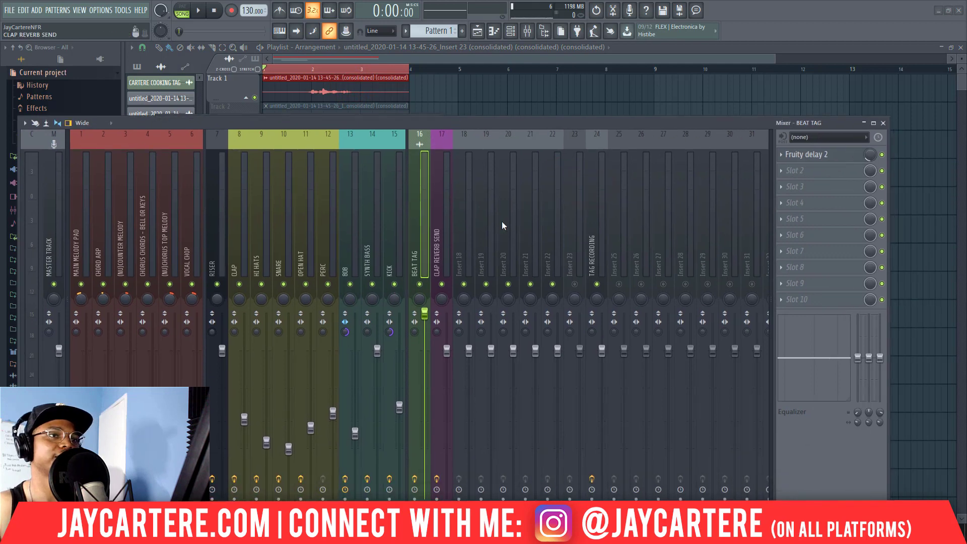
pyautogui.click(826, 155)
pyautogui.moveTo(683, 124); pyautogui.dragTo(721, 270)
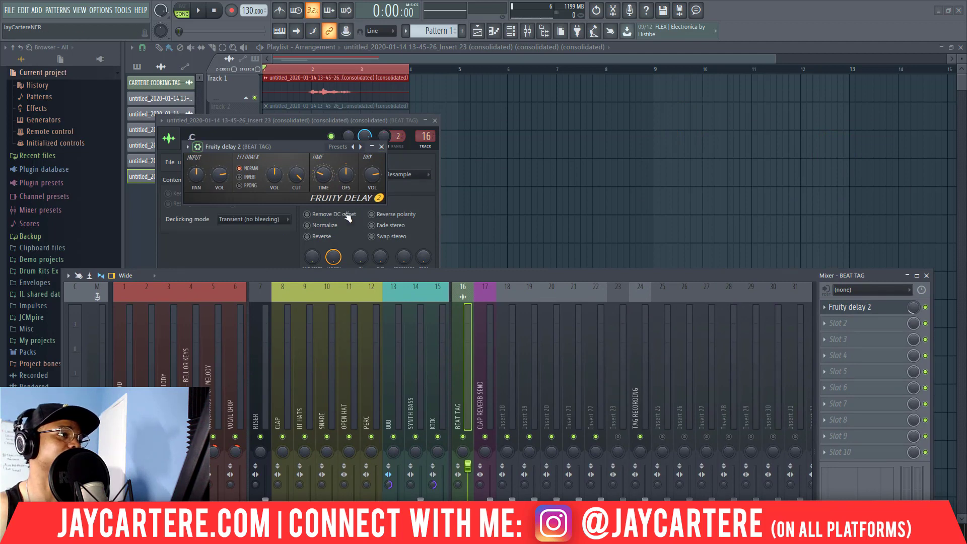
pyautogui.moveTo(732, 275); pyautogui.dragTo(612, 224)
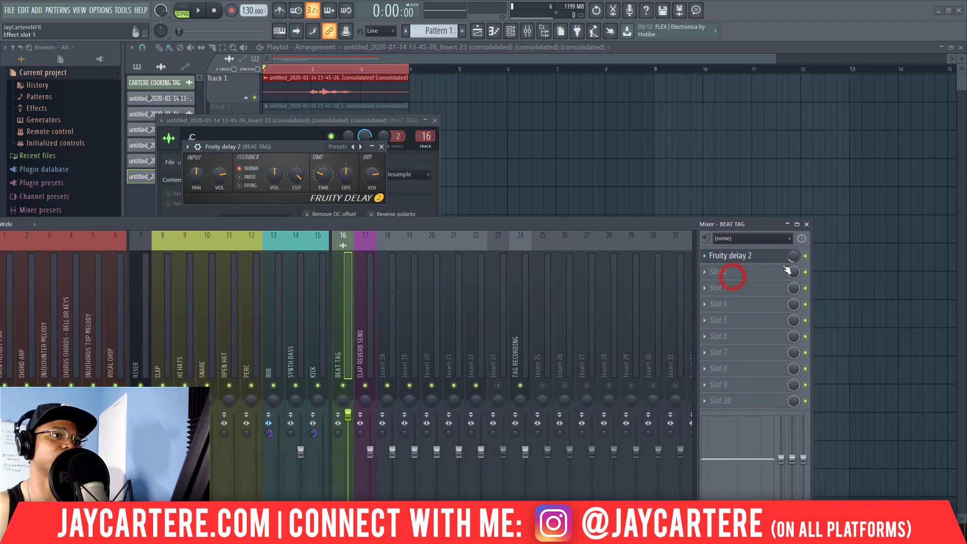
pyautogui.click(381, 146)
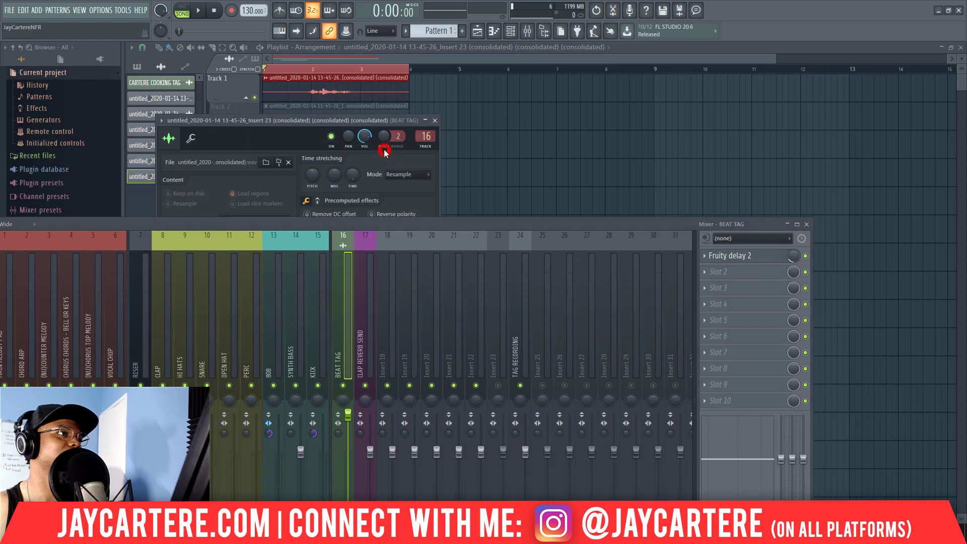
pyautogui.click(435, 120)
pyautogui.moveTo(402, 225); pyautogui.dragTo(467, 128)
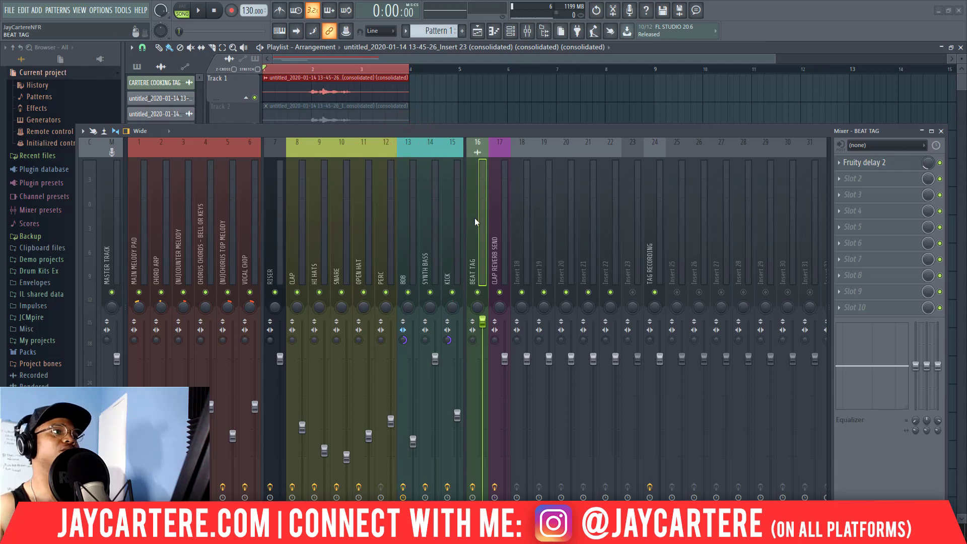
pyautogui.moveTo(508, 129); pyautogui.dragTo(481, 129)
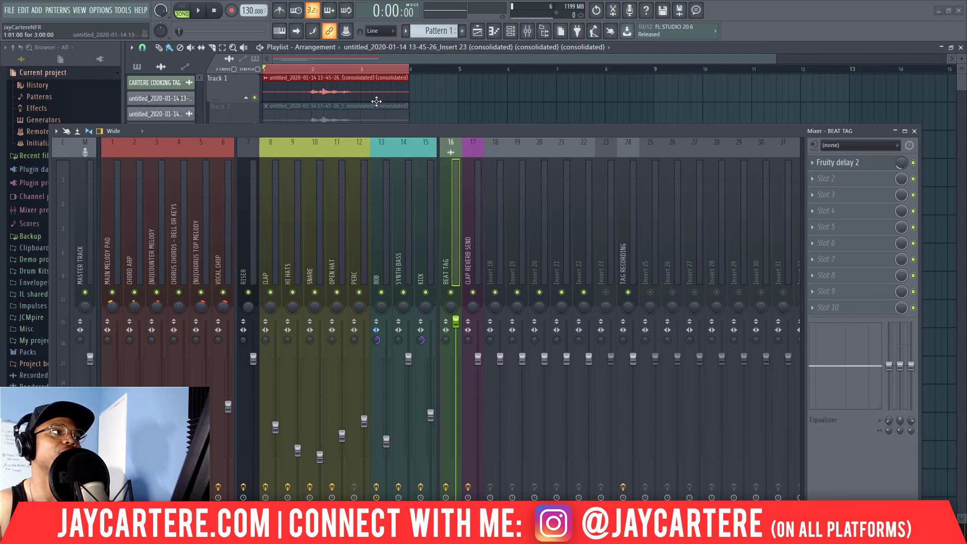
pyautogui.moveTo(315, 131); pyautogui.dragTo(966, 213)
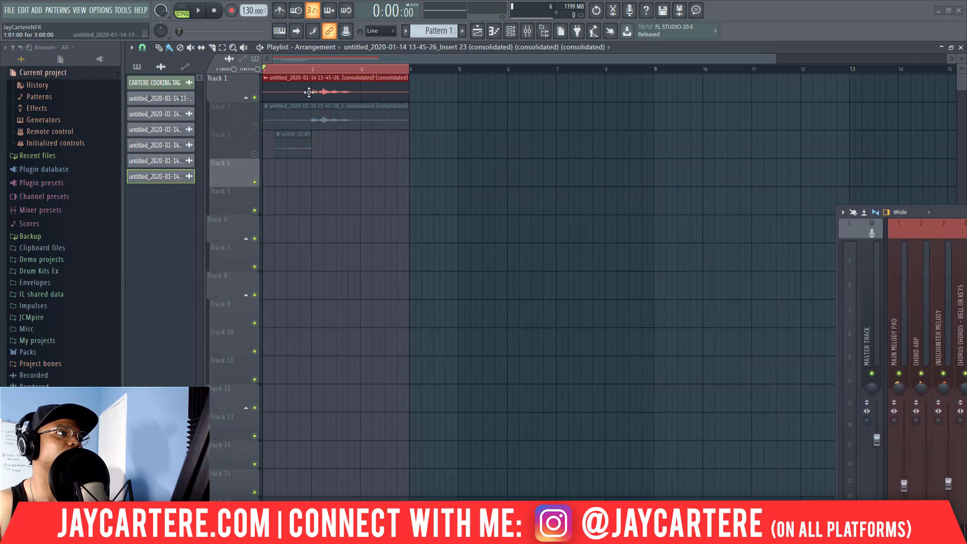
# Lower the channel volume of the Track 1 clip while auditioning it through the BEAT TAG delay
pyautogui.press('space')
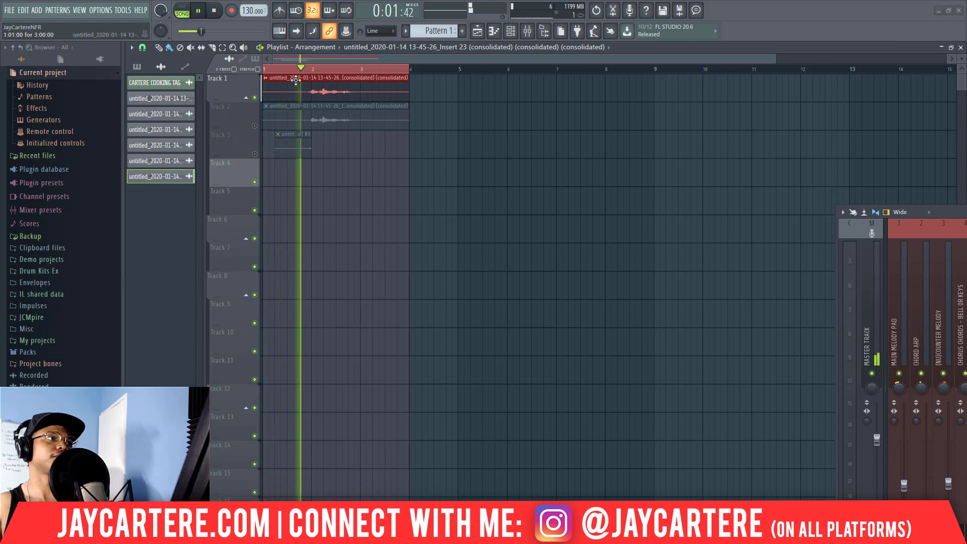
pyautogui.press('space')
pyautogui.doubleClick(349, 95)
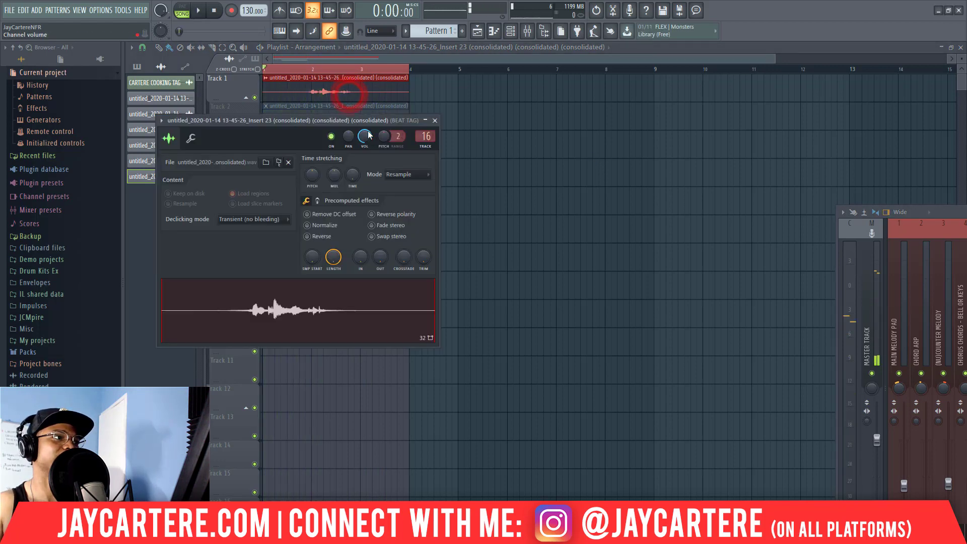
pyautogui.press('space')
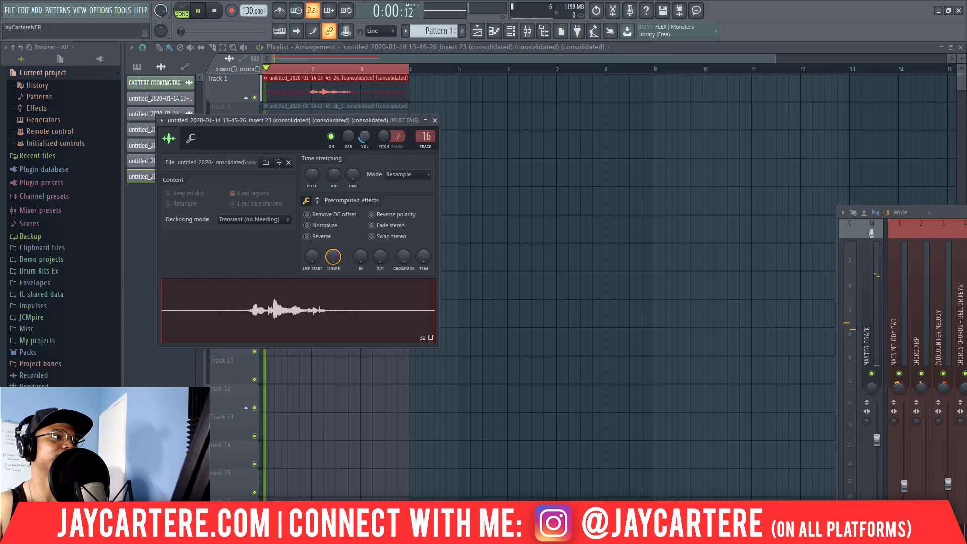
pyautogui.moveTo(366, 137); pyautogui.dragTo(367, 142)
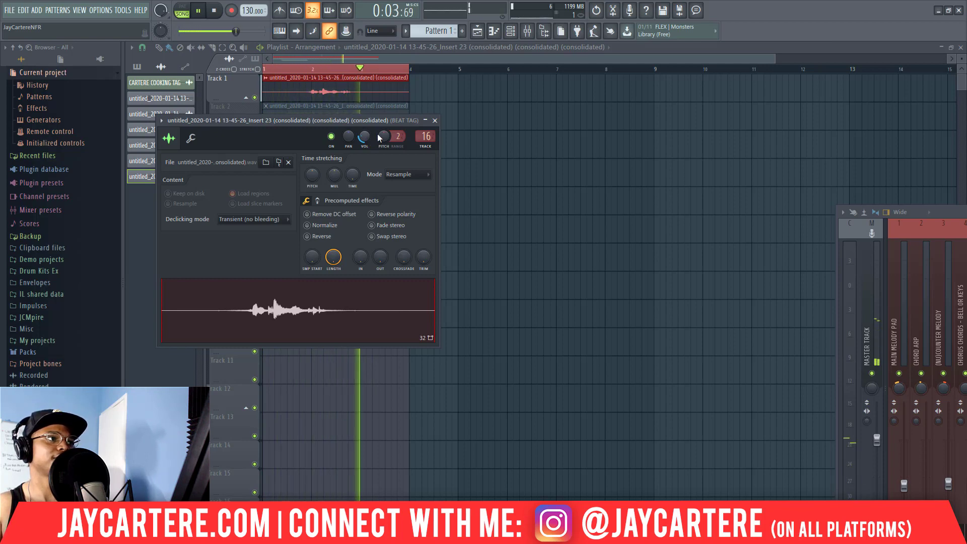
pyautogui.click(435, 120)
pyautogui.press('space')
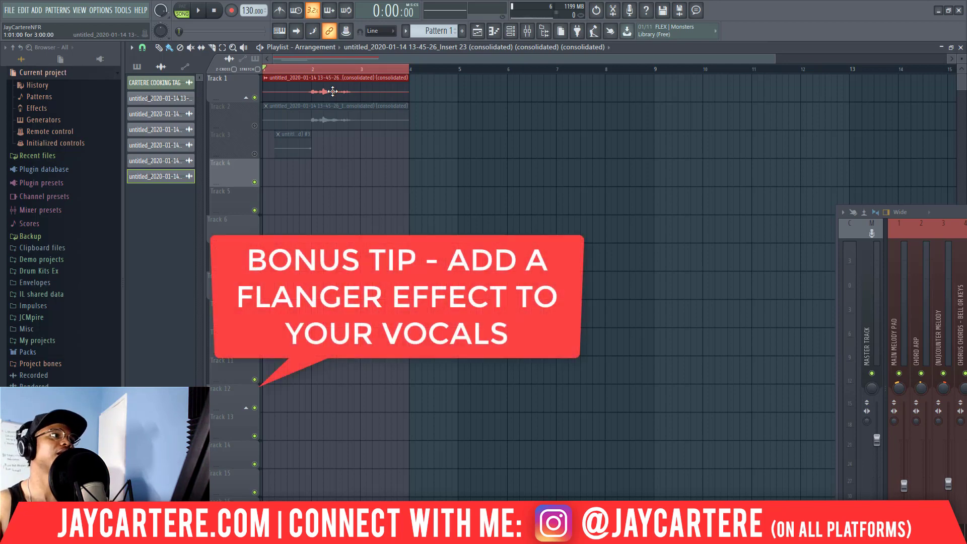
# Place the CARTERE COOKING TAG clip on Track 6 starting at bar 1, and solo Track 6
pyautogui.click(156, 83)
pyautogui.click(269, 234)
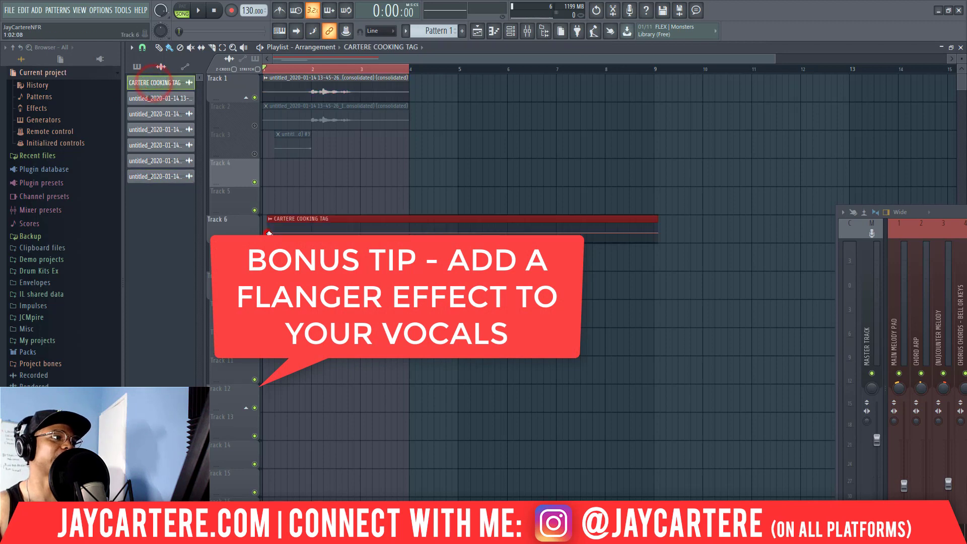
pyautogui.moveTo(302, 222); pyautogui.dragTo(255, 238)
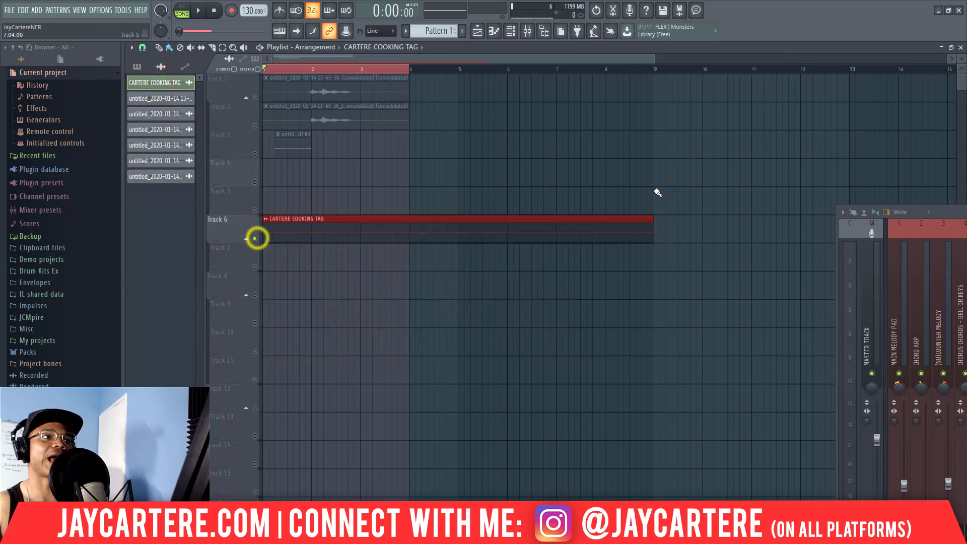
# Route the CARTERE COOKING TAG clip on Track 6 directly to the master track instead of the BEAT TAG mixer track
pyautogui.moveTo(906, 211); pyautogui.dragTo(732, 301)
pyautogui.doubleClick(539, 234)
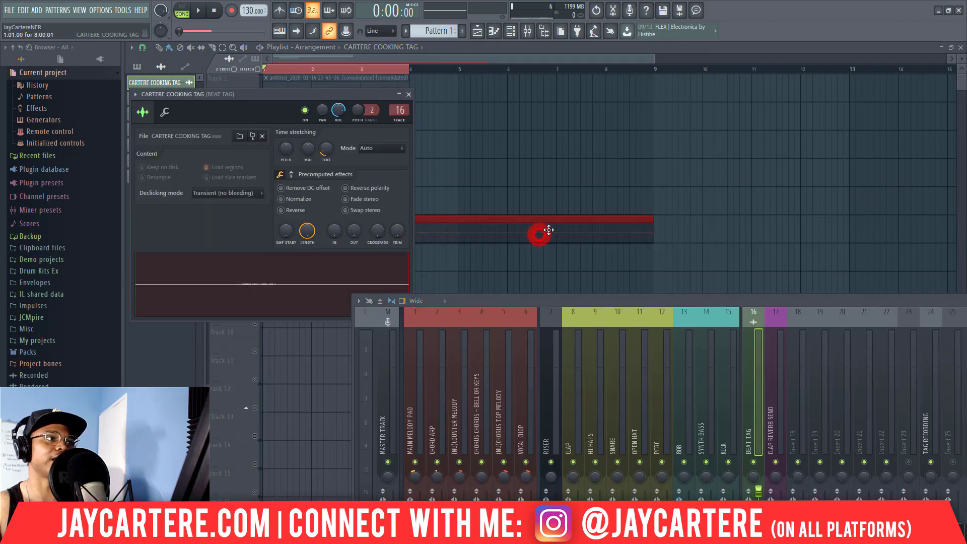
pyautogui.click(400, 111)
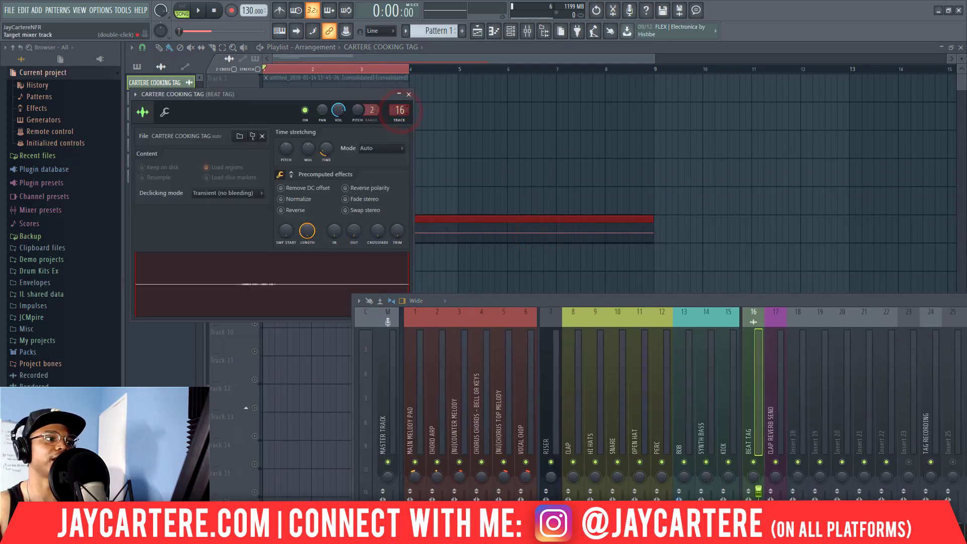
pyautogui.moveTo(400, 111)
pyautogui.mouseDown()
pyautogui.moveTo(397, 119)
pyautogui.moveTo(395, 109)
pyautogui.mouseUp()
# Extend the playlist time selection to bar 9, audition the CARTERE COOKING TAG clip through it, and hide the mixer
pyautogui.press('space')
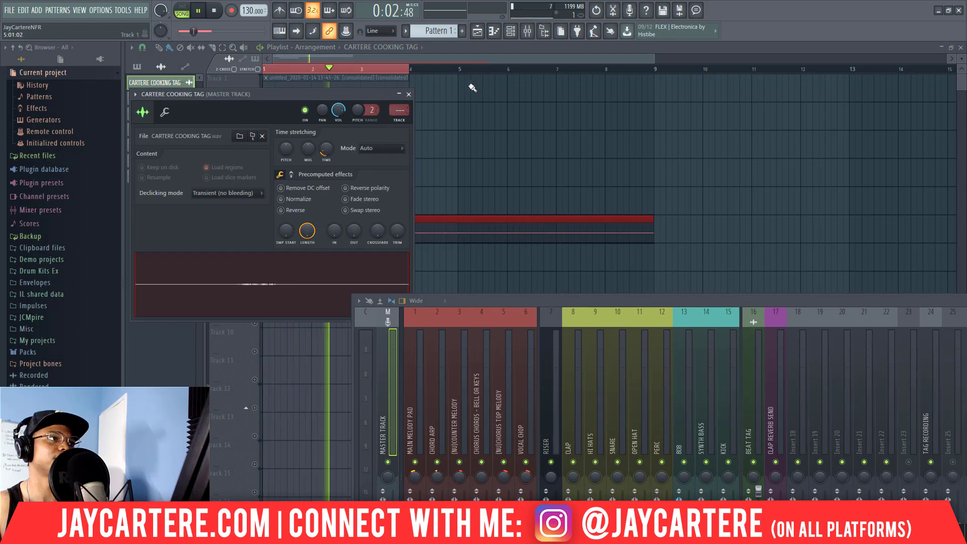
pyautogui.click(492, 67)
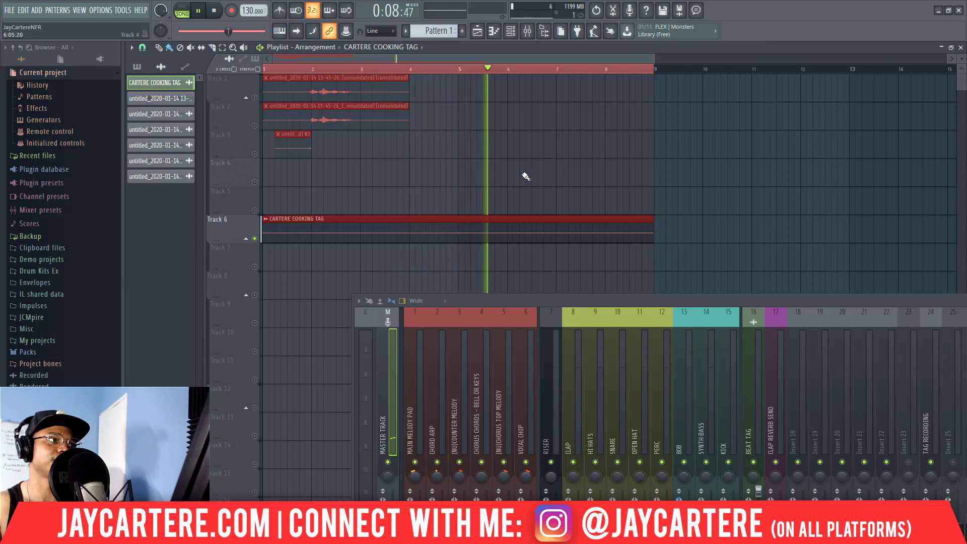
pyautogui.press('space')
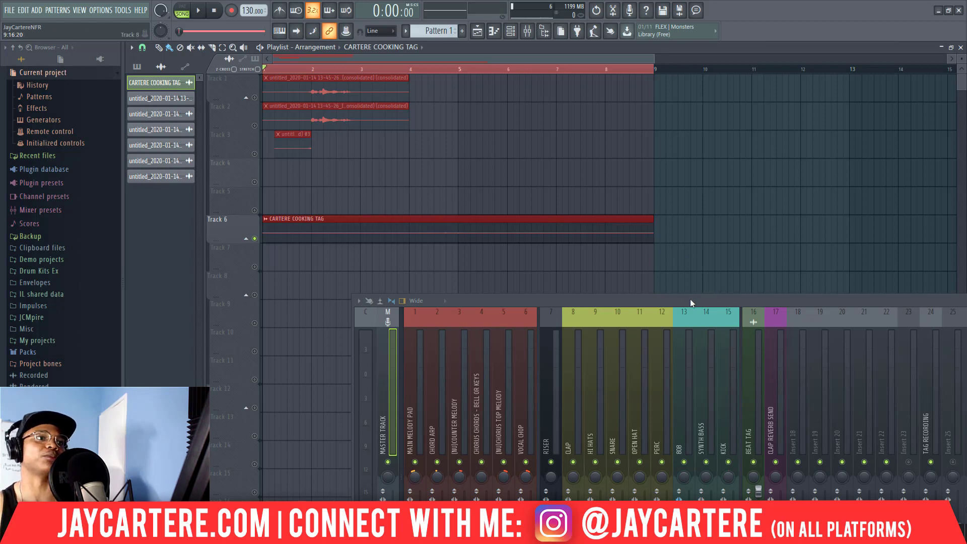
pyautogui.press('F9')
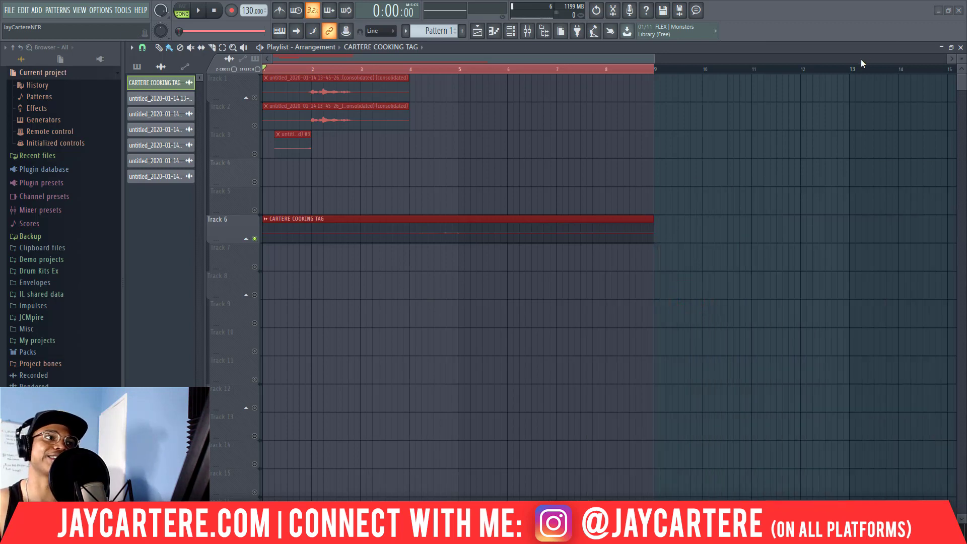
# Delete the CARTERE COOKING TAG clip from Track 6 in the playlist
pyautogui.rightClick(492, 227)
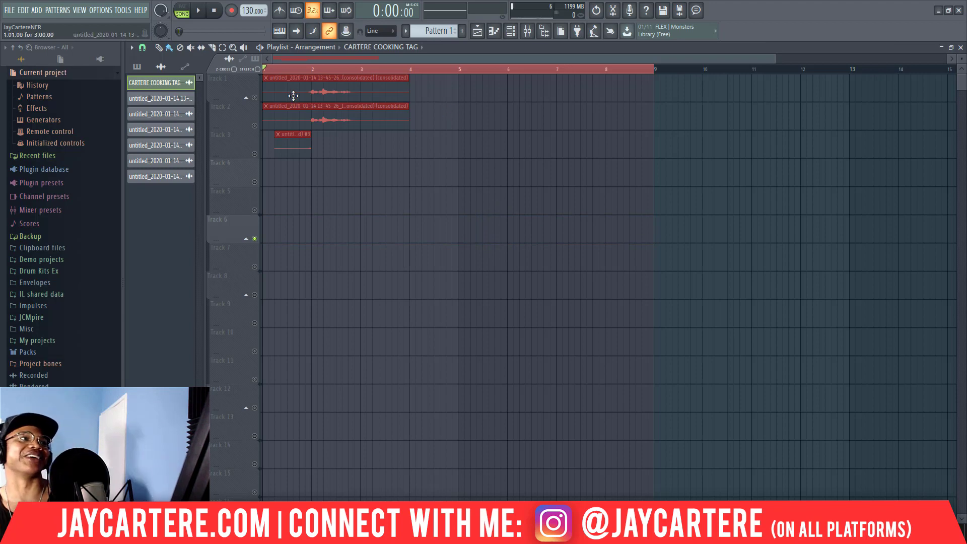
pyautogui.click(255, 98)
pyautogui.click(255, 98)
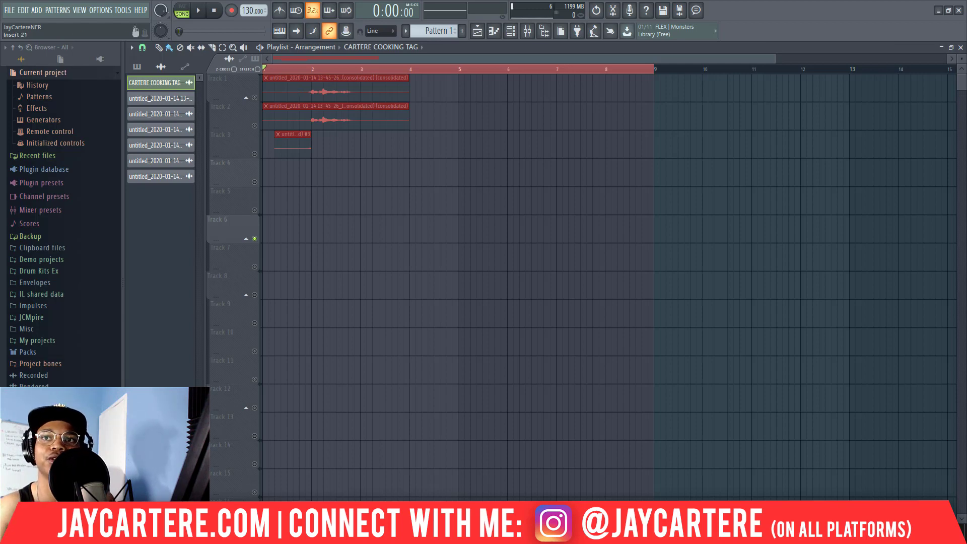
# Review the effect chain on the TAG RECORDING mixer track, and hide the mixer
pyautogui.press('F9')
pyautogui.click(582, 165)
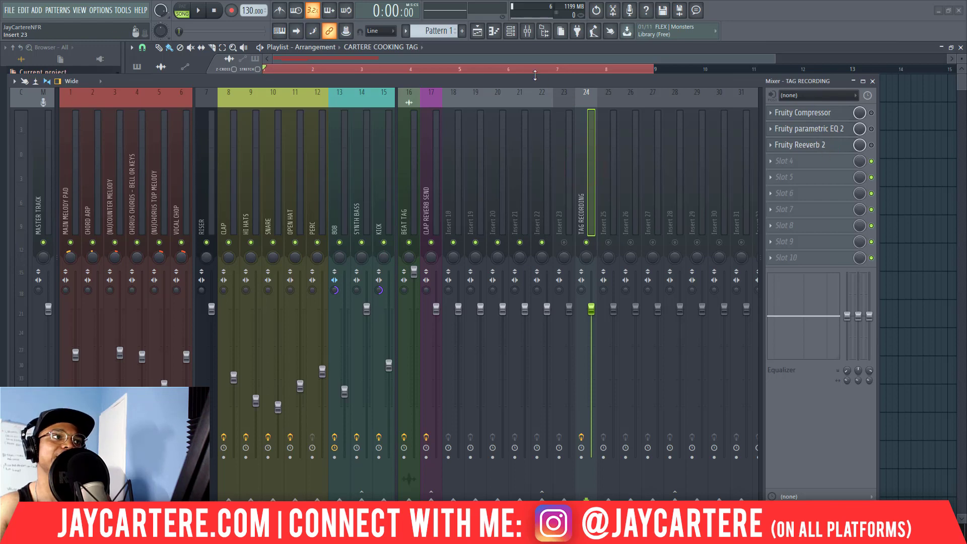
pyautogui.press('F9')
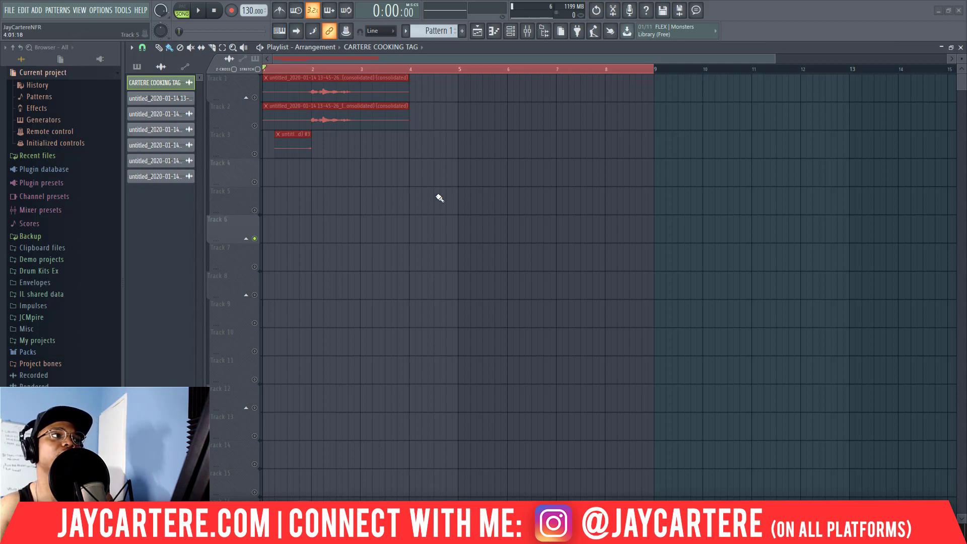
# Bring the mixer back into view and inspect the effect slots of the BEAT TAG track
pyautogui.press('F9')
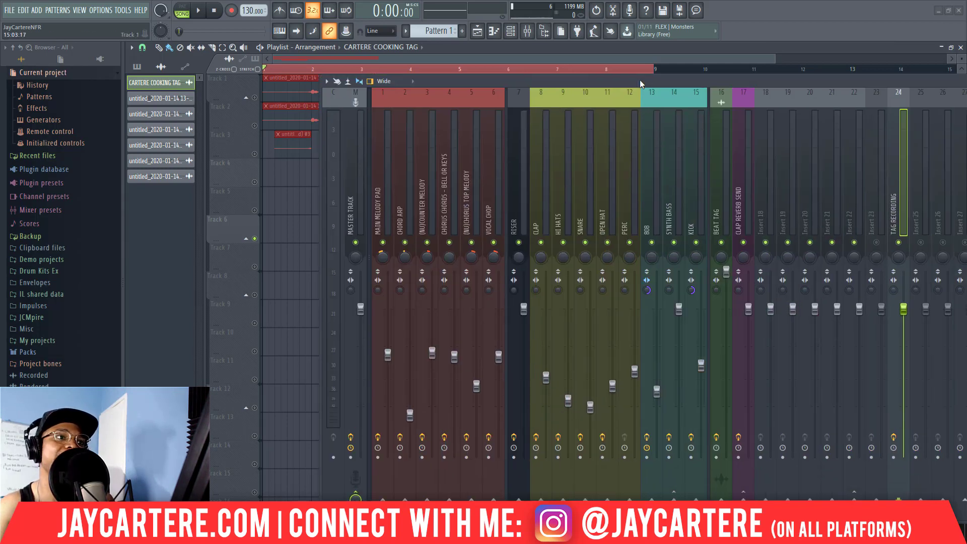
pyautogui.moveTo(640, 79); pyautogui.dragTo(282, 78)
pyautogui.click(360, 207)
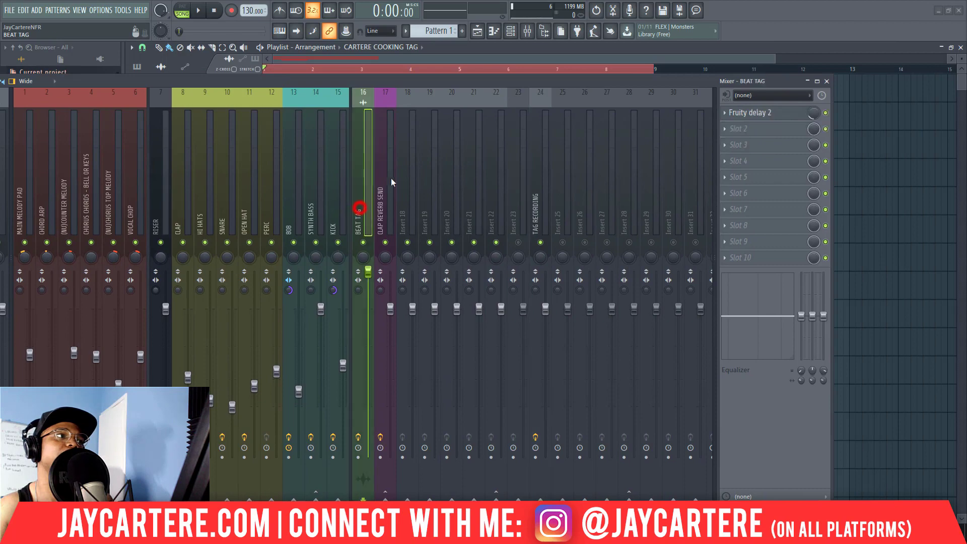
pyautogui.moveTo(400, 77); pyautogui.dragTo(450, 72)
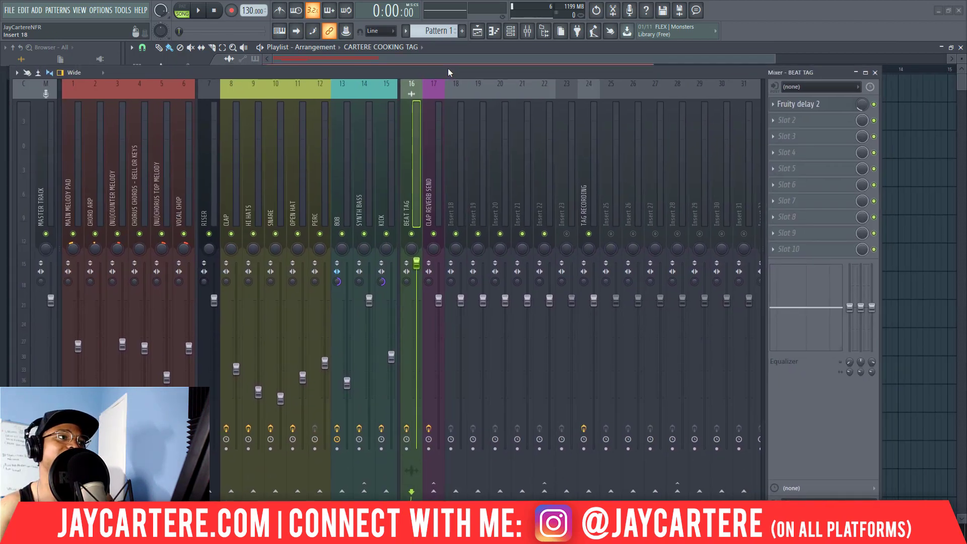